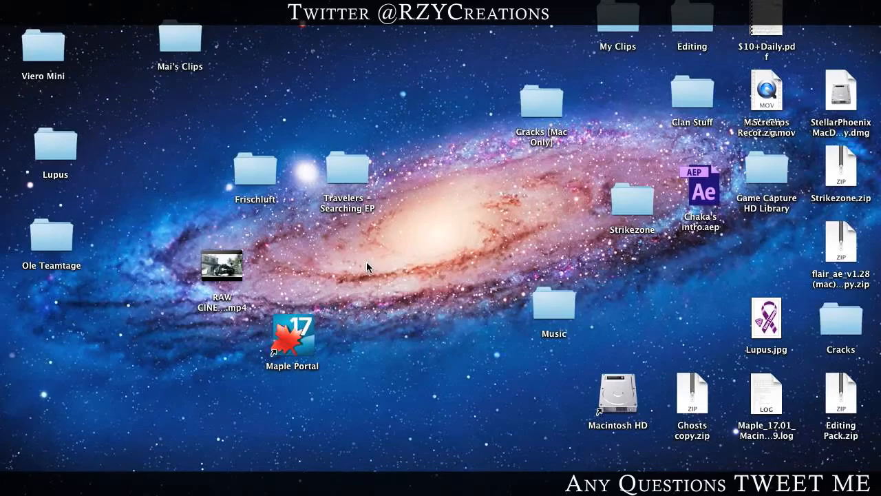
Step: Switch to After Effects and move the current time of the RAW CINEMATICS NO CC composition to 0;00;41;03
click(598, 490)
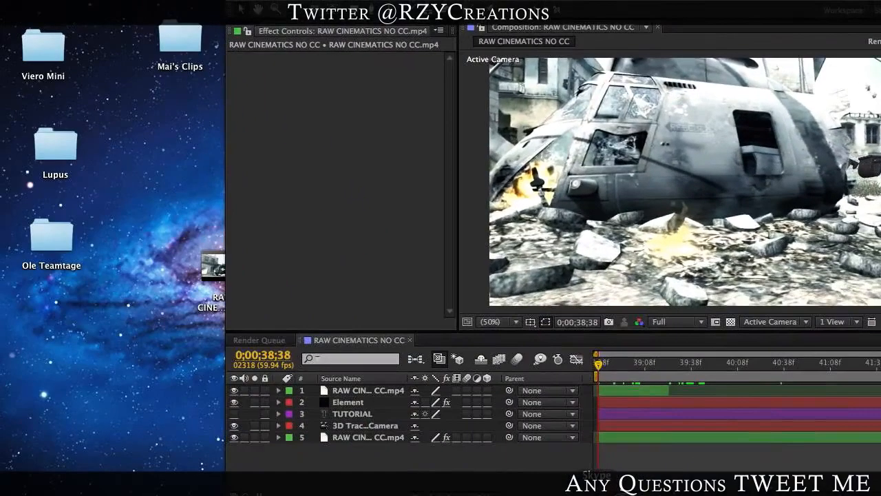
drag(551, 2, 317, 0)
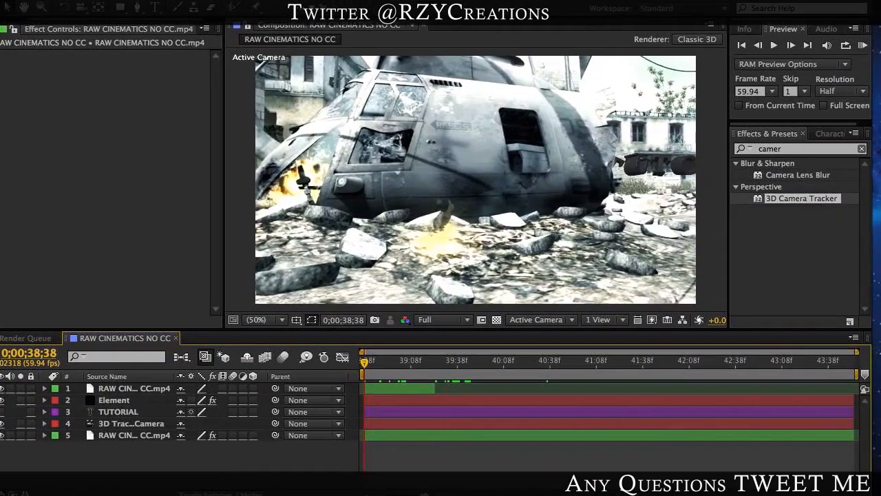
drag(366, 362, 588, 366)
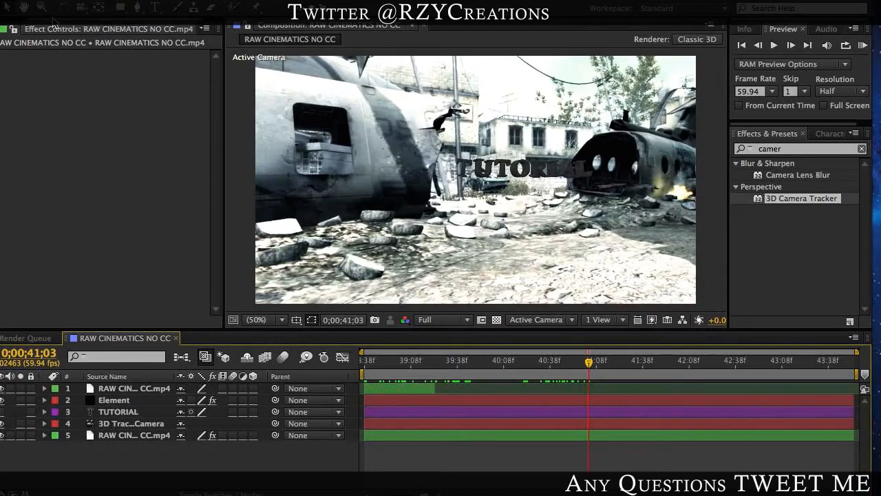
Step: Create a new composition from the RAW CINEMATICS NO CC.mp4 footage in the project
click(13, 29)
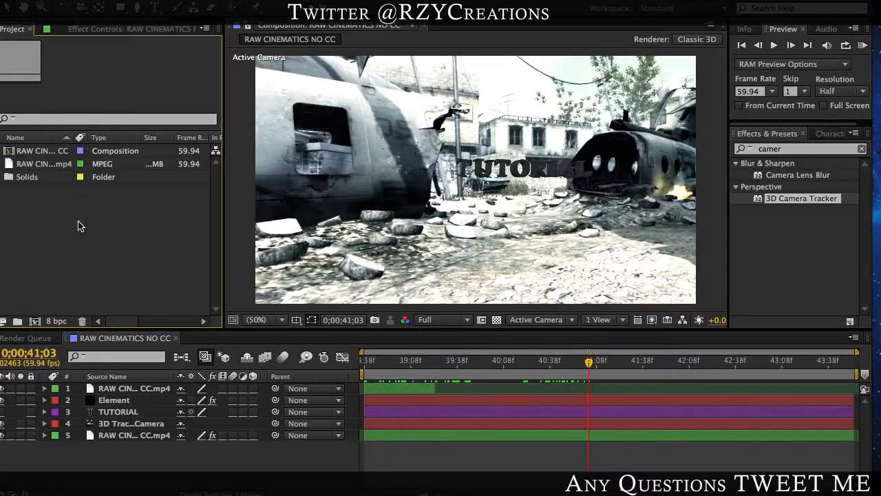
click(43, 166)
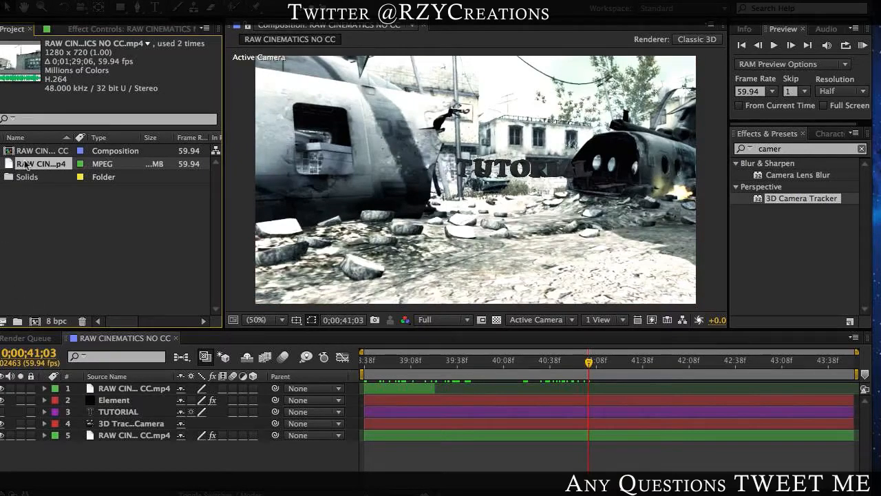
drag(25, 162, 33, 321)
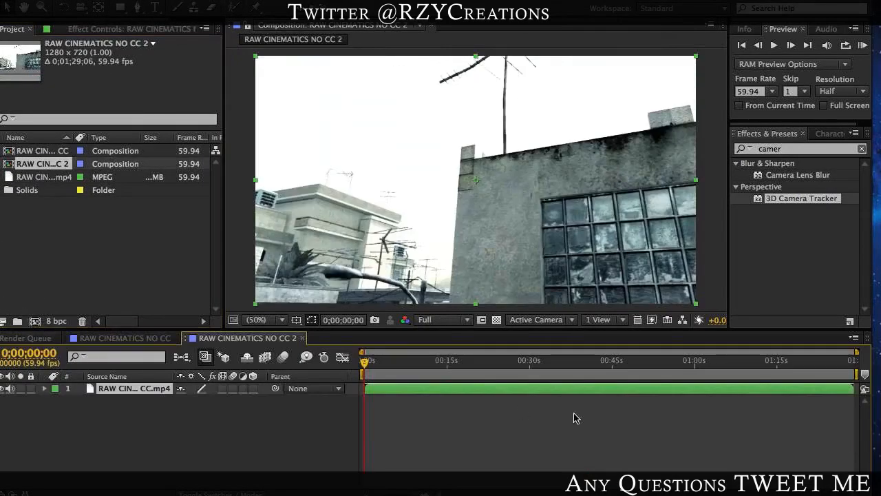
Step: Set the work area from 0;00;38;53 to 0;00;43;31, trim the composition to it and scrub through the helicopter shot
drag(549, 365, 578, 370)
key(b)
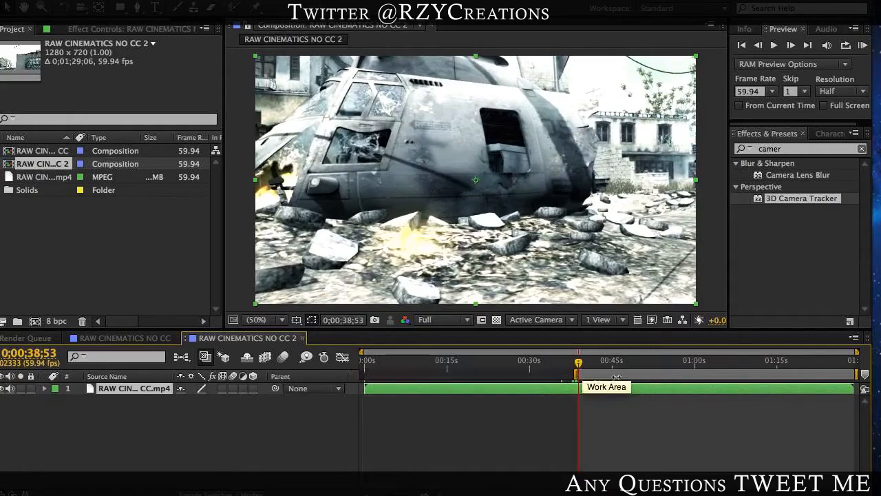
click(604, 367)
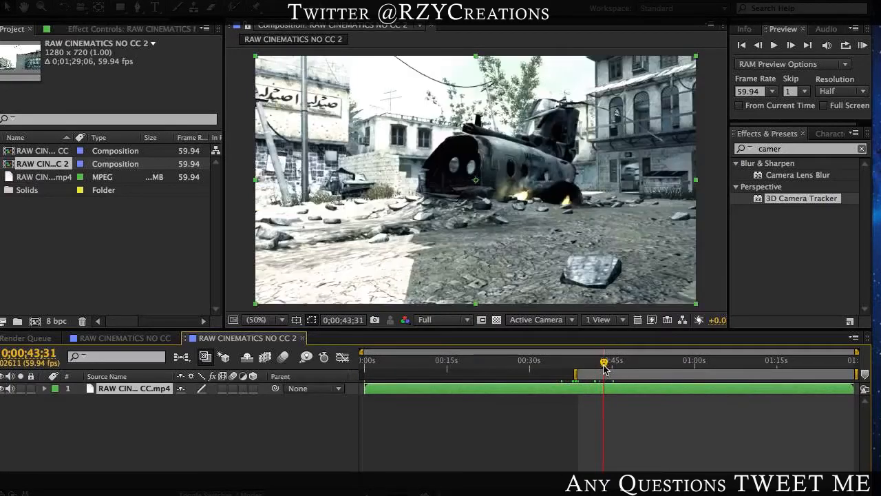
key(n)
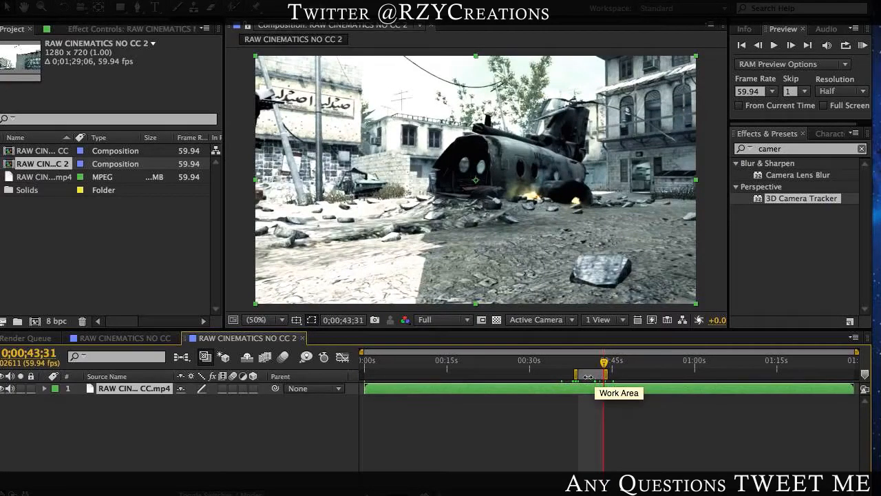
right_click(589, 376)
click(619, 414)
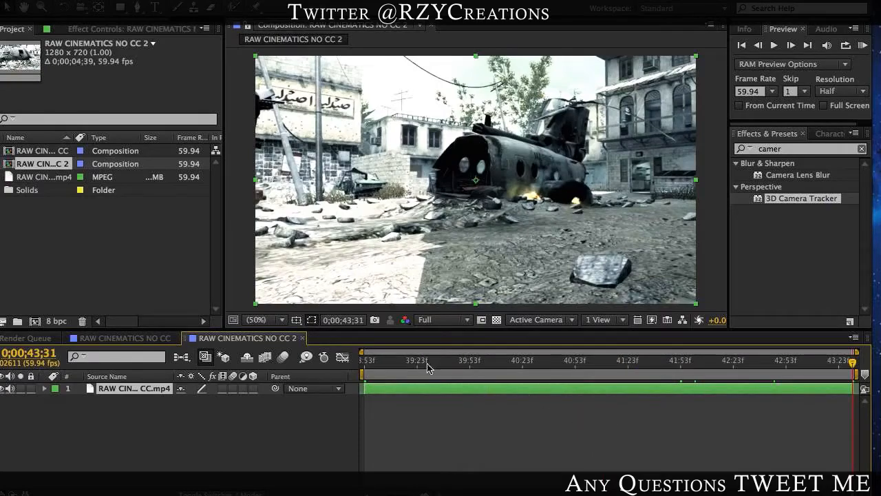
drag(388, 362, 535, 374)
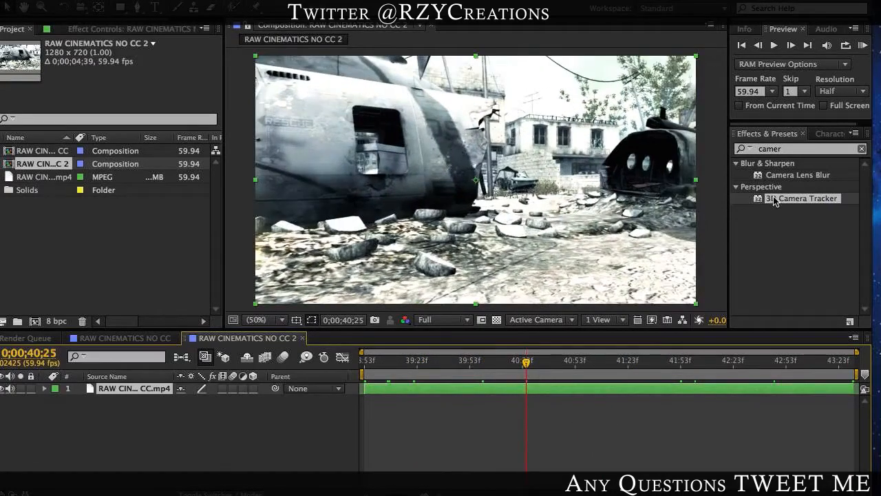
Step: In the RAW CINEMATICS NO CC composition, delete the Element layer, the uppermost footage layer and the 3D Tracker Camera layer
click(96, 339)
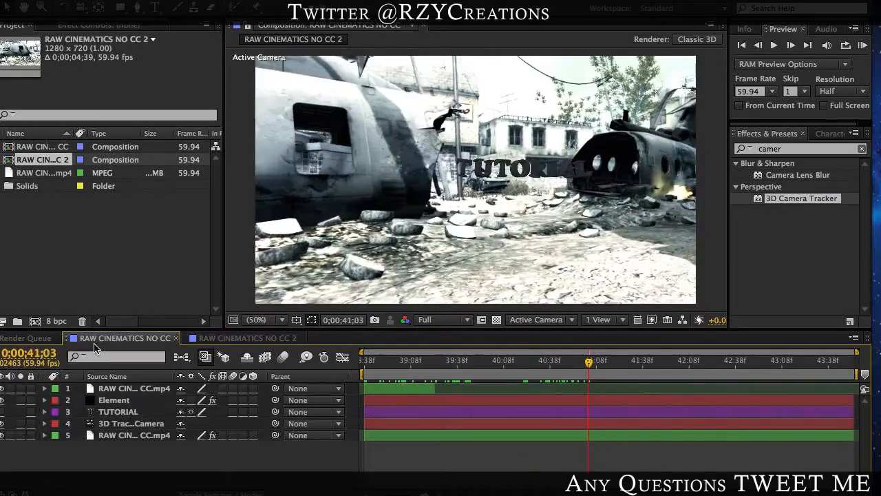
click(123, 402)
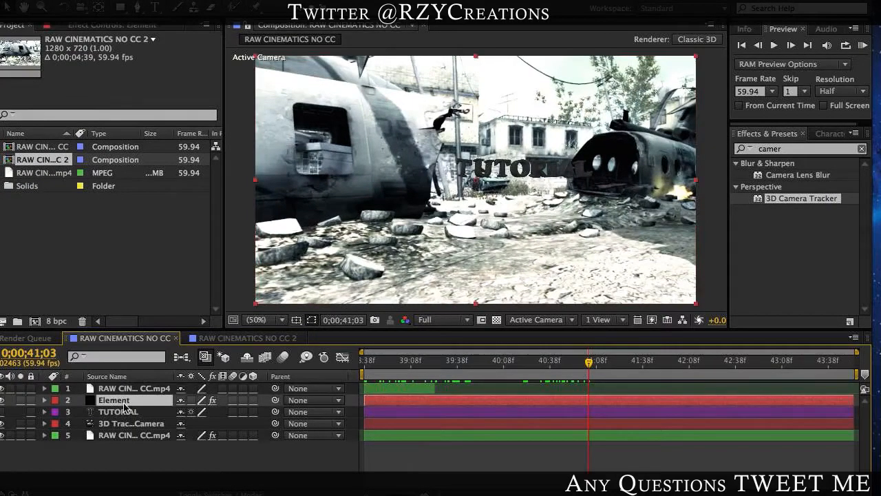
shift+click(123, 390)
key(Delete)
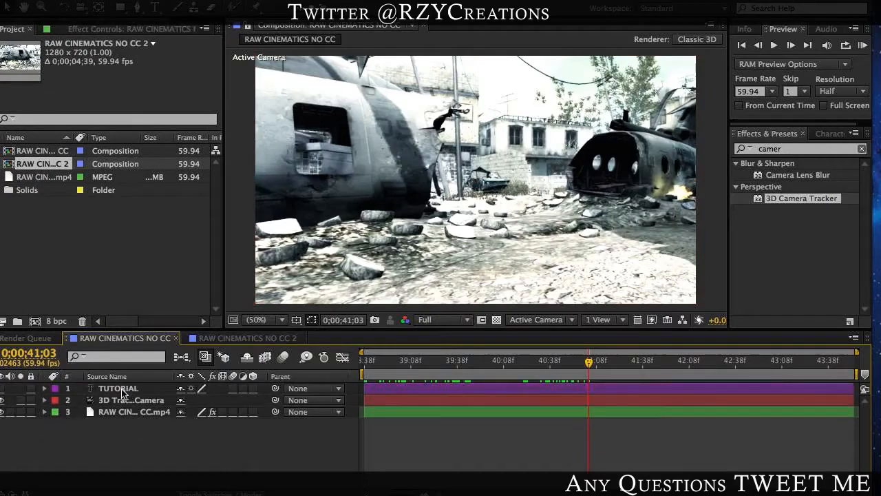
click(133, 402)
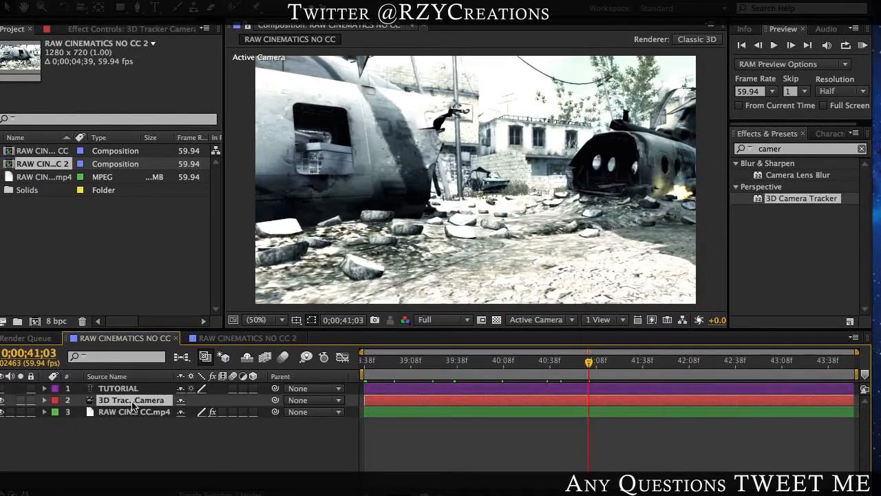
key(Delete)
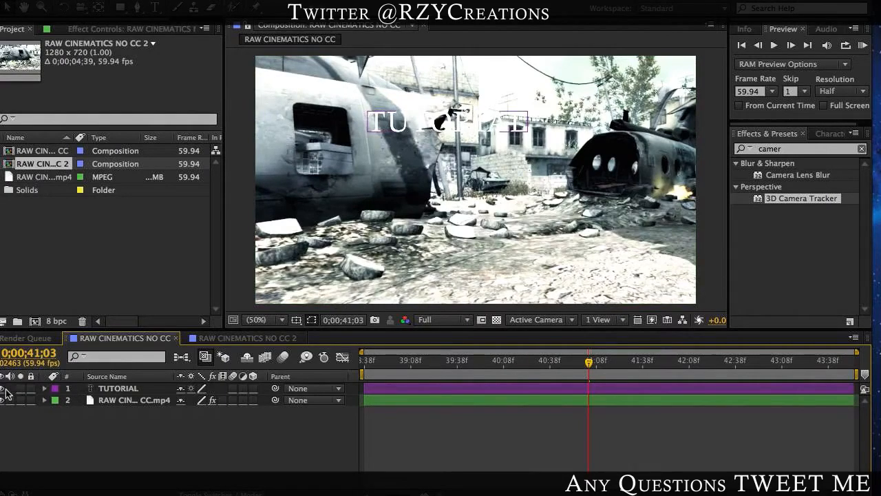
Step: Apply 3D Camera Tracker to the footage in RAW CINEMATICS NO CC 2 and expand the effect's Advanced settings
click(259, 339)
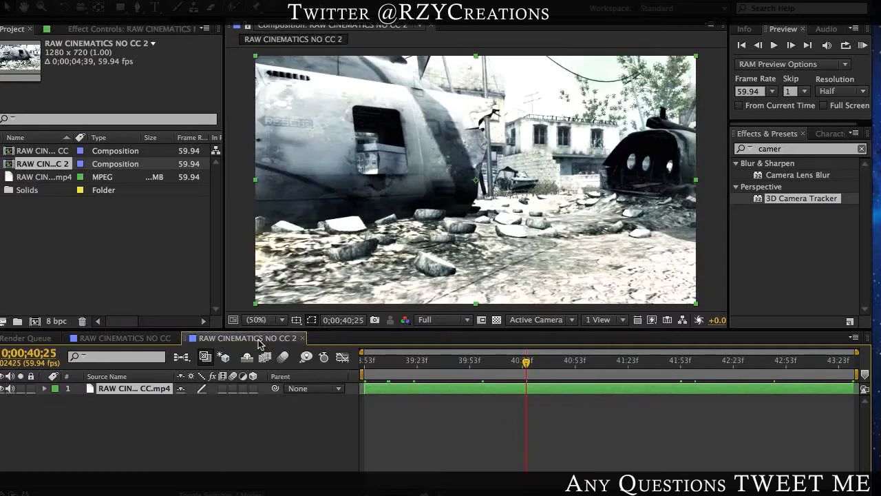
drag(801, 199, 627, 395)
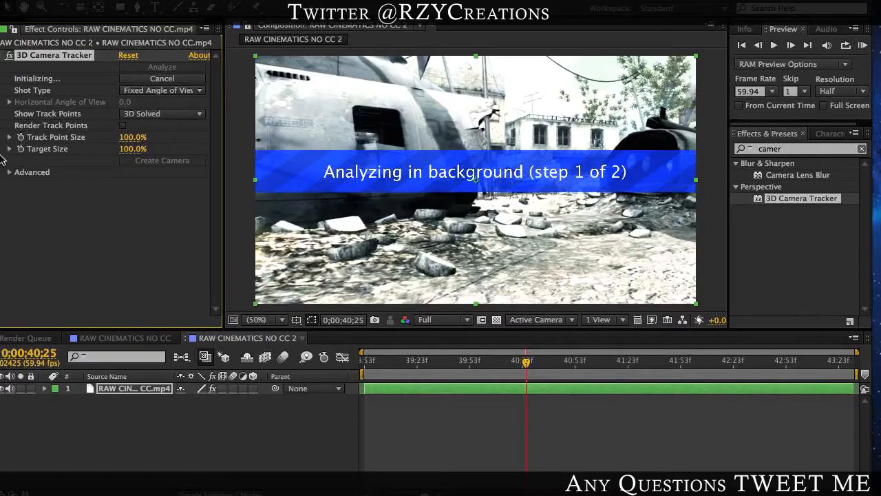
click(11, 173)
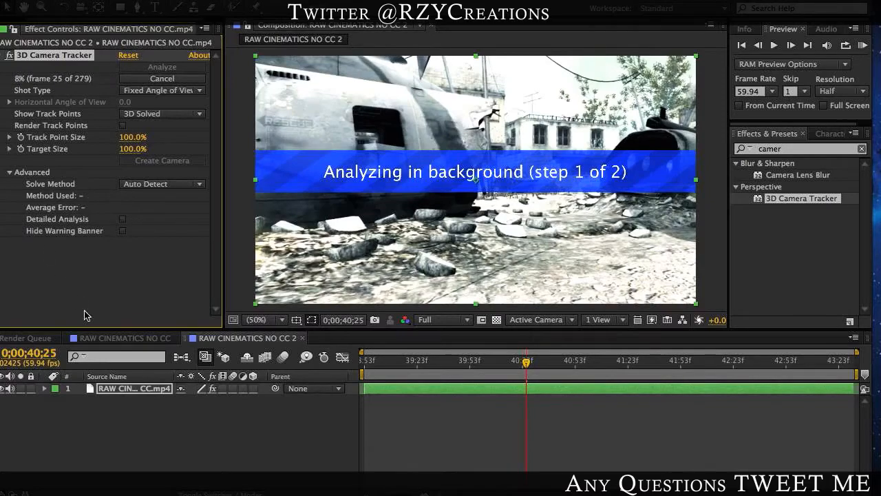
Step: Close the RAW CINEMATICS NO CC 2 composition and return to RAW CINEMATICS NO CC
click(115, 339)
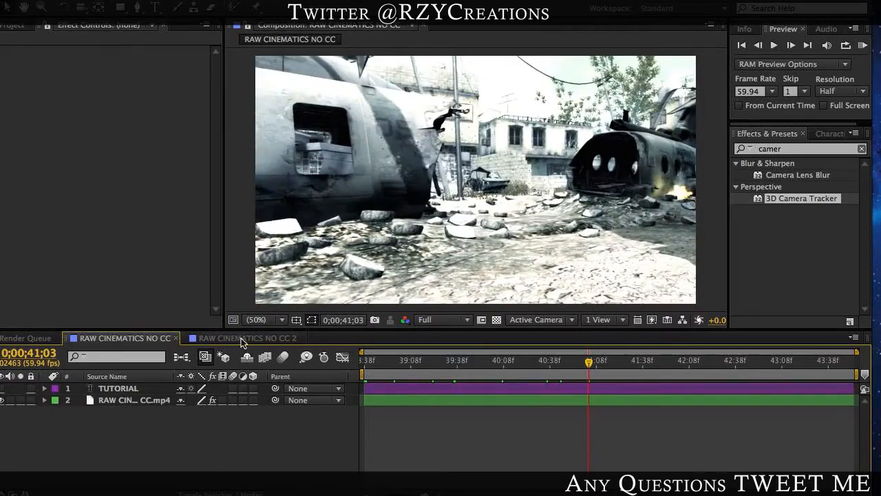
click(248, 338)
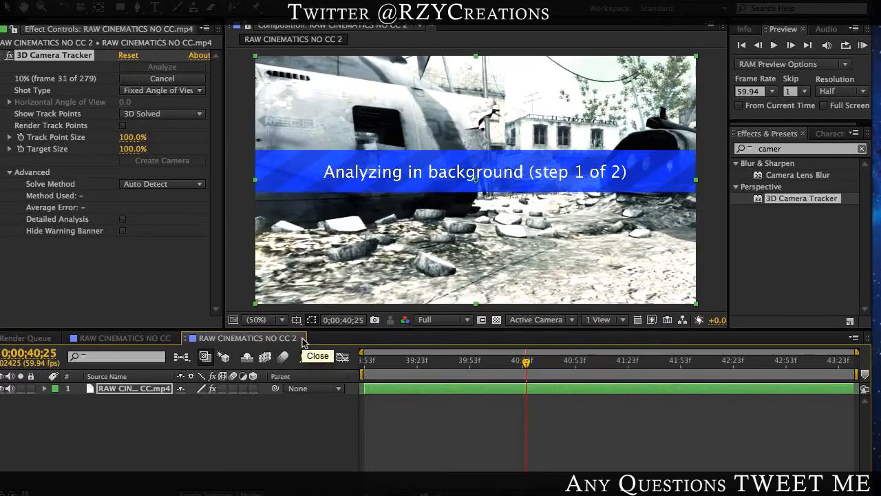
click(302, 338)
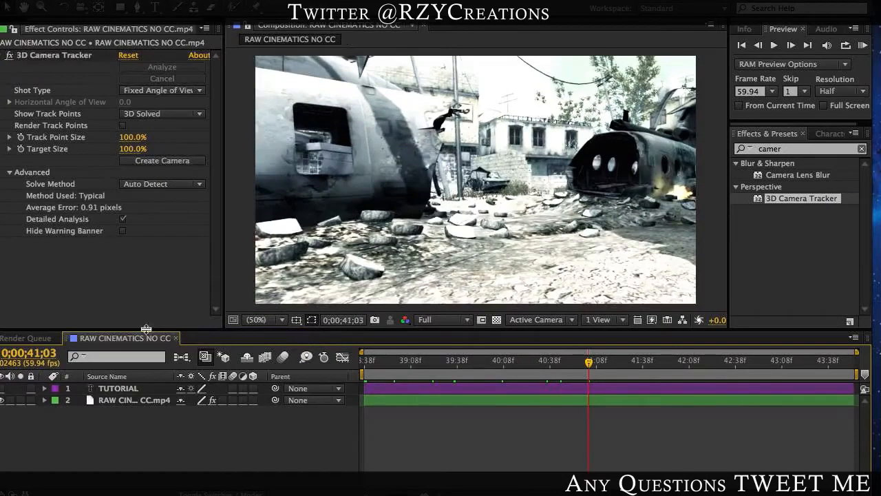
Step: Show the footage layer's 3D Camera Tracker points and select a patch of them on the sunlit ground
click(416, 402)
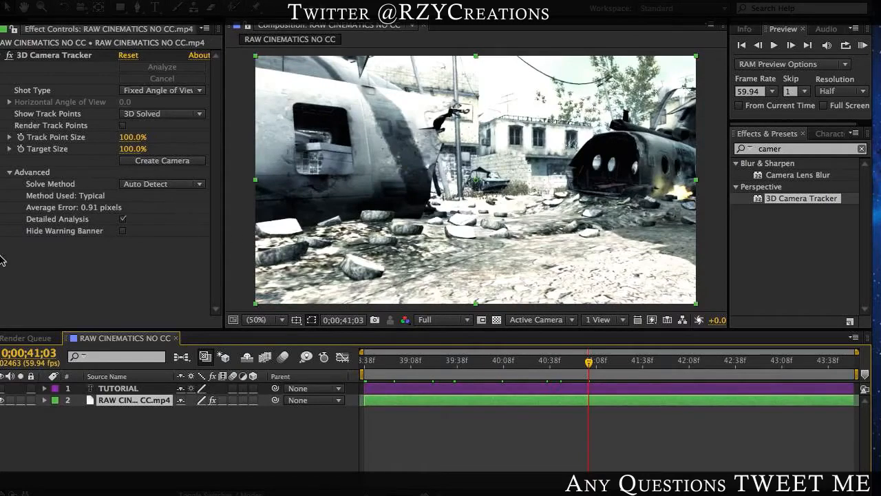
click(43, 56)
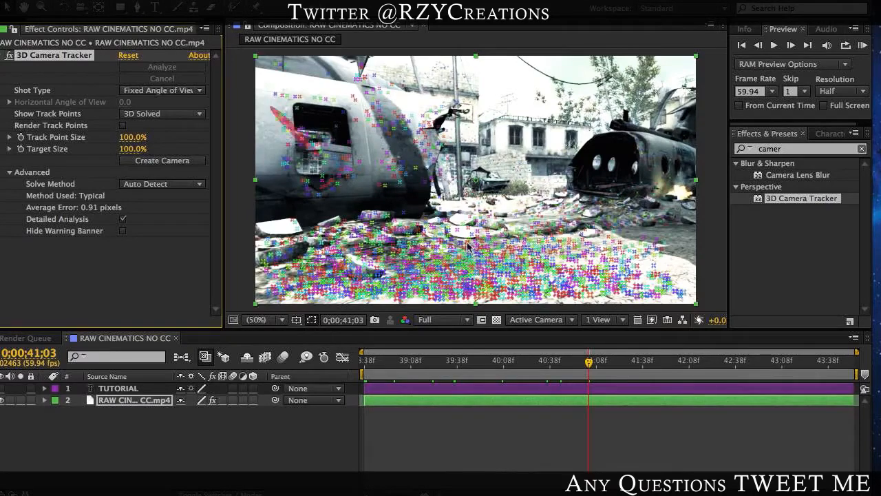
drag(508, 235, 467, 320)
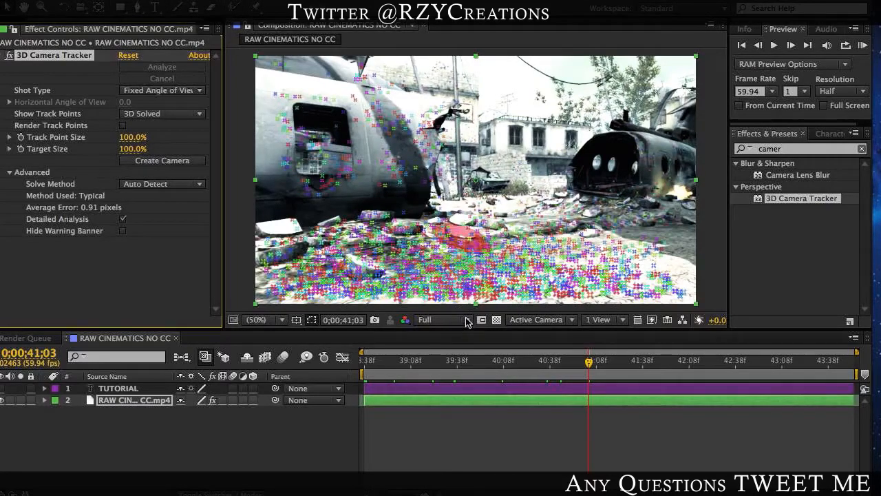
click(474, 237)
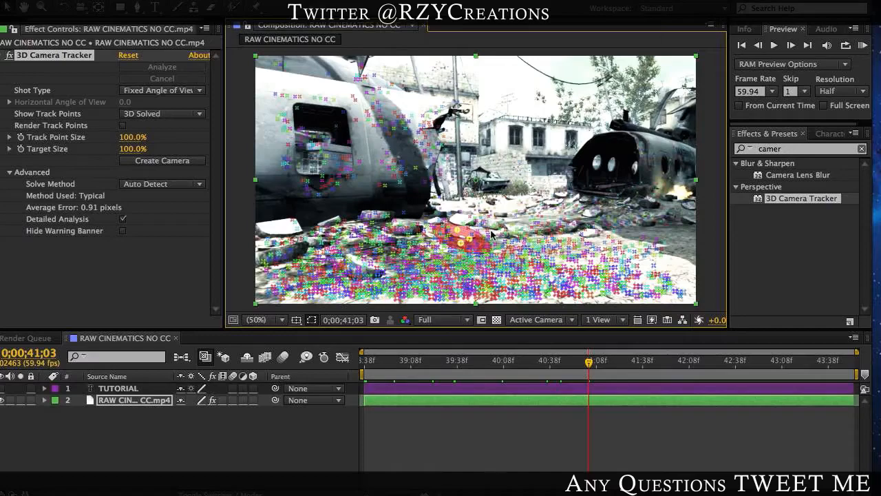
mouse_move(492, 232)
mouse_down()
mouse_move(532, 236)
mouse_move(374, 294)
mouse_move(506, 326)
mouse_move(606, 274)
mouse_up()
click(630, 233)
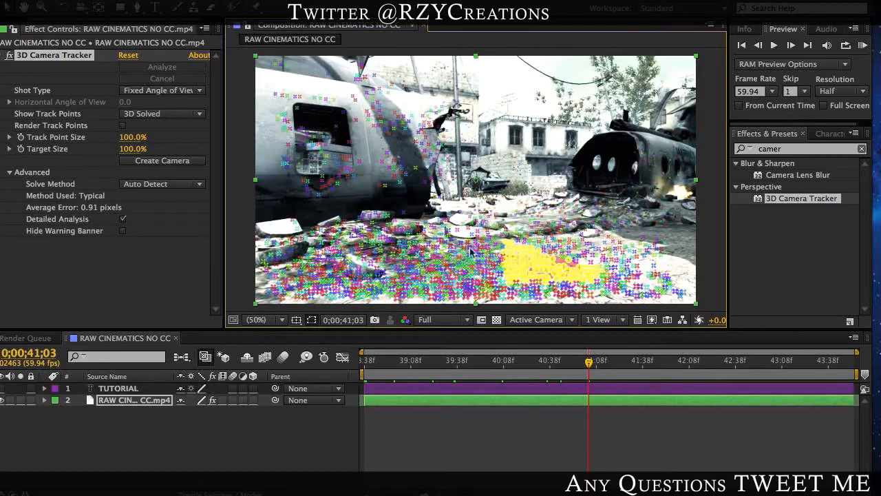
Step: Create a camera from the 3D Camera Tracker solve and place its layer directly below the TUTORIAL text layer
click(162, 160)
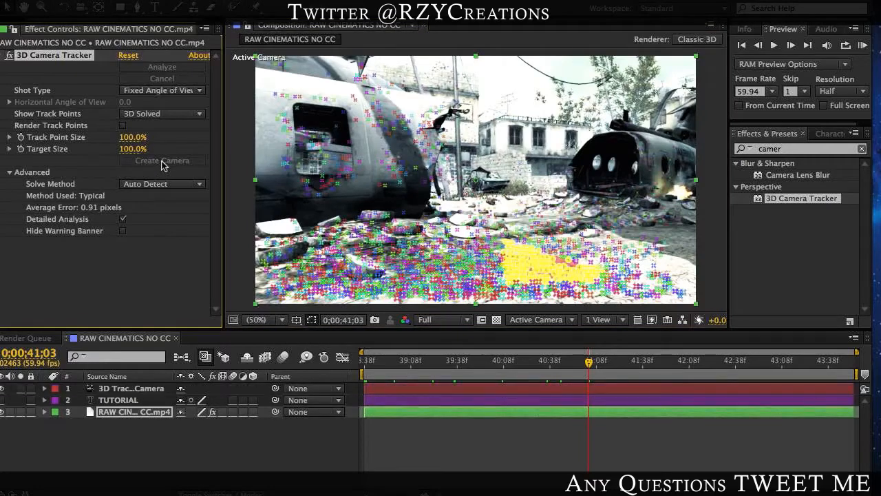
click(467, 429)
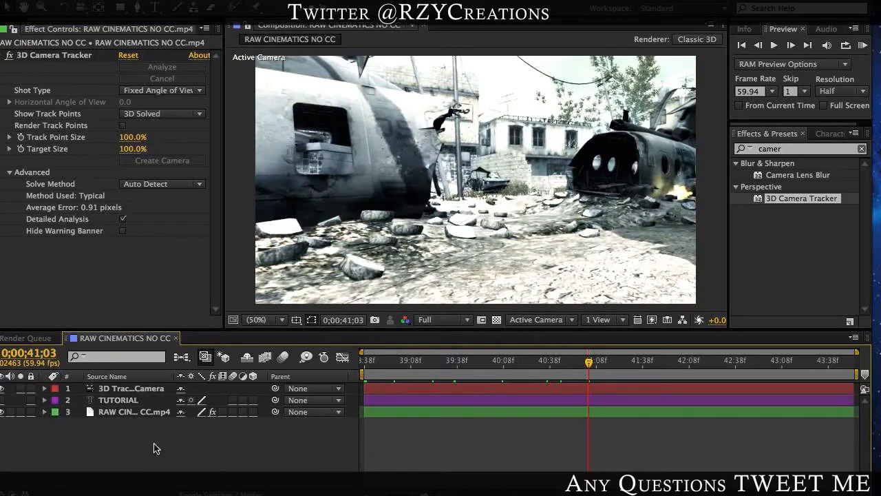
drag(118, 388, 132, 408)
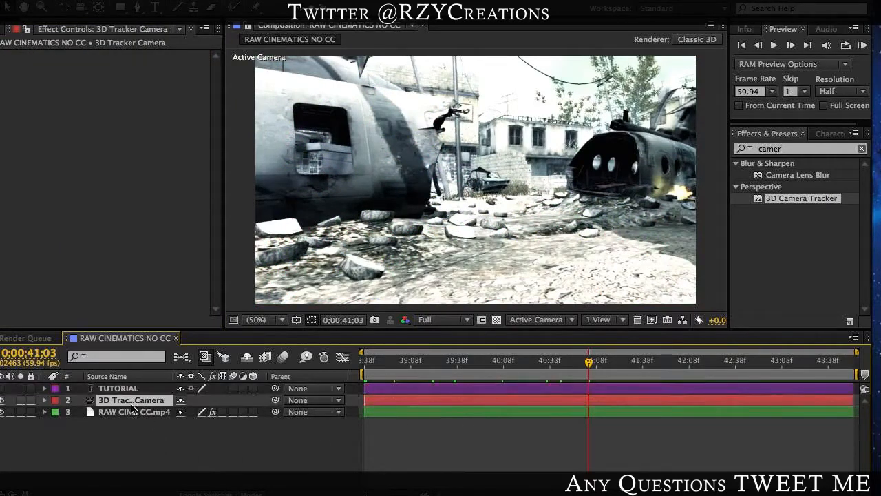
Step: Show the TUTORIAL text layer to check the text over the footage, and hide it again
click(110, 388)
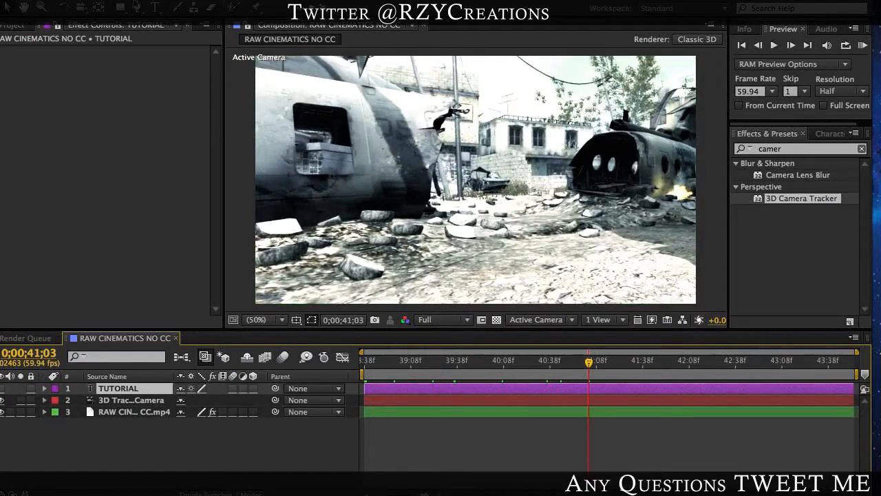
click(55, 275)
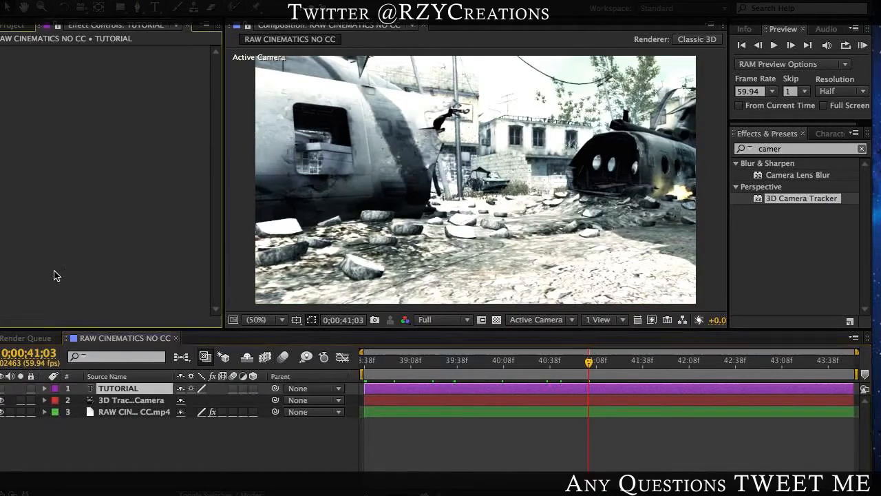
click(3, 388)
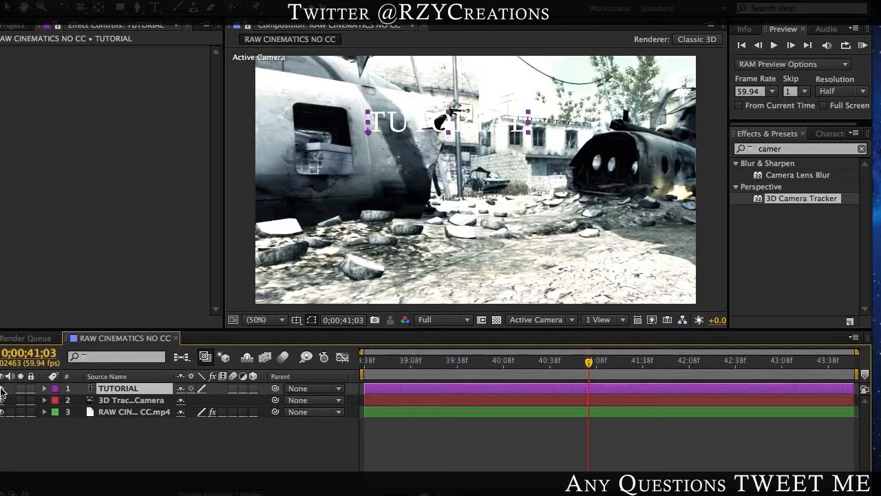
click(3, 388)
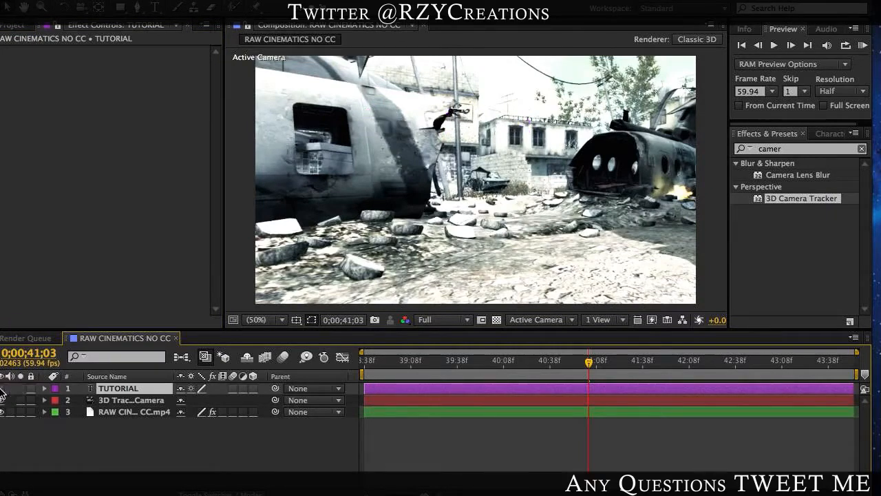
Step: Create a new 1280 × 720 px solid layer named Element above the TUTORIAL text layer
click(75, 465)
key(ctrl+y)
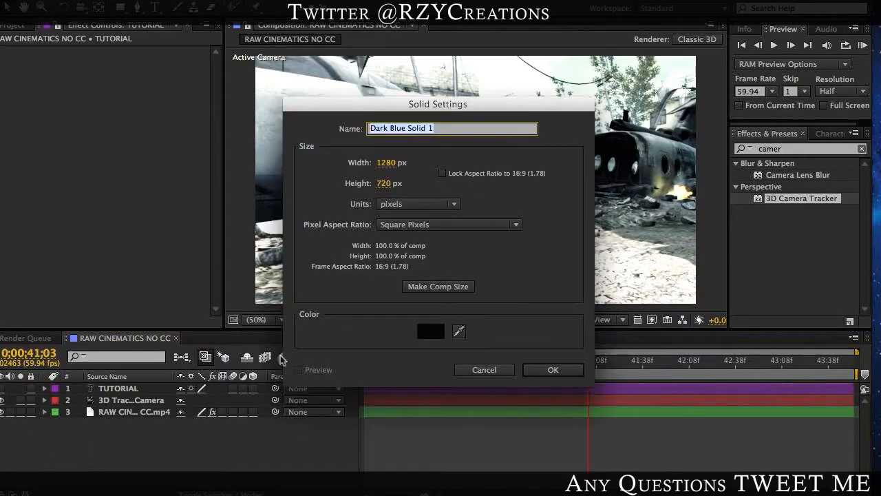
text(Elem)
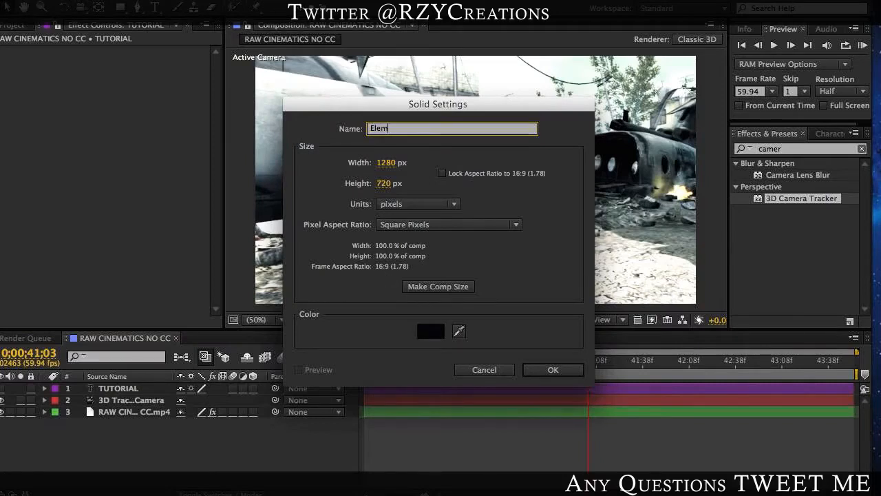
text(ent)
key(Return)
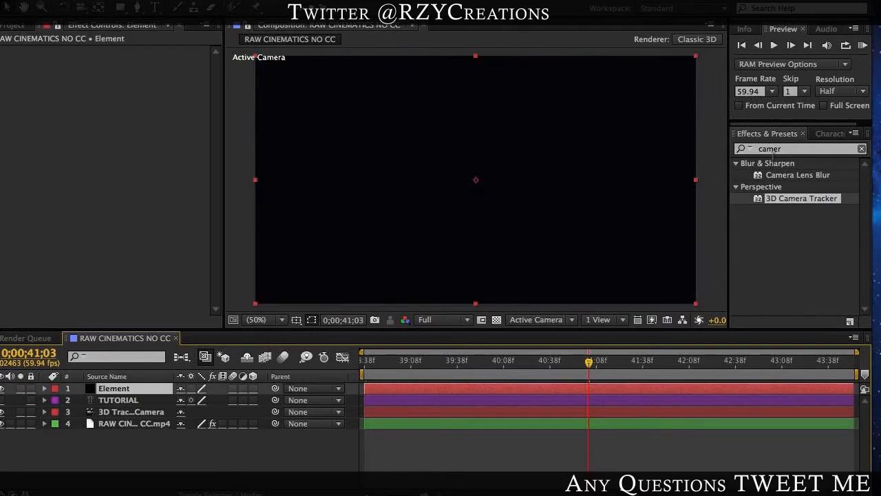
Step: Find the Video Copilot Element effect and apply it to the Element solid
click(773, 150)
text(w)
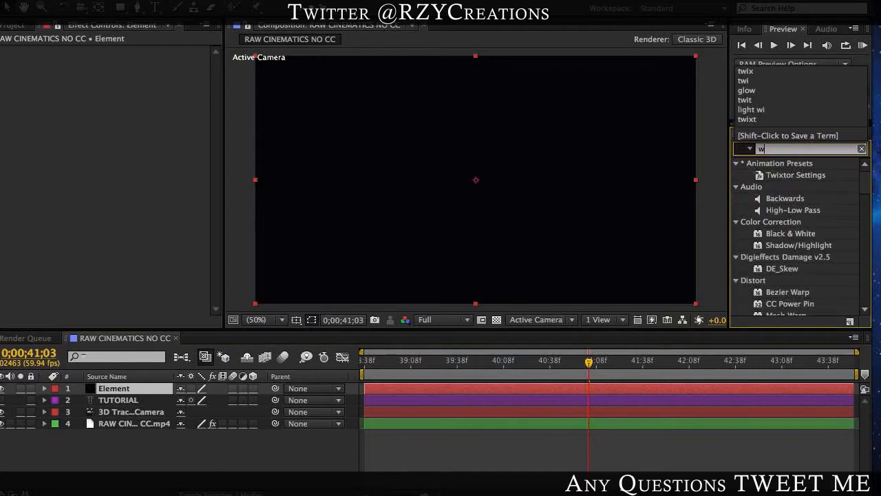
key(BackSpace)
text(element)
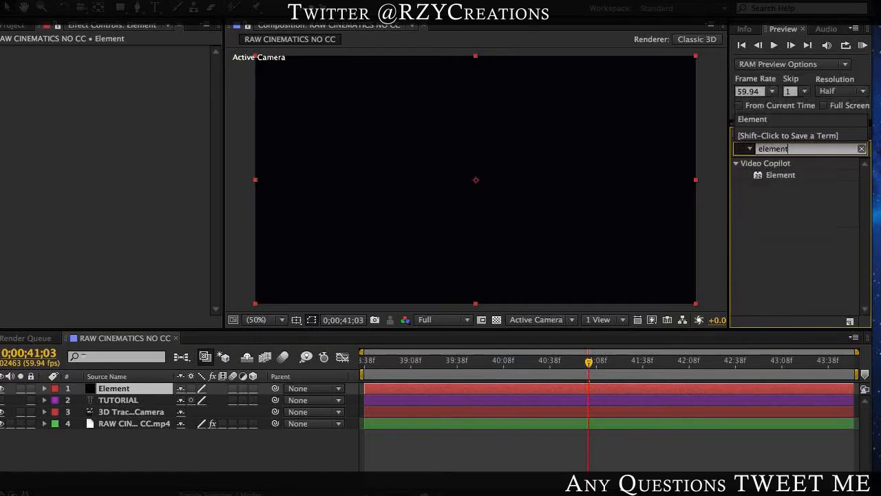
drag(781, 175, 656, 393)
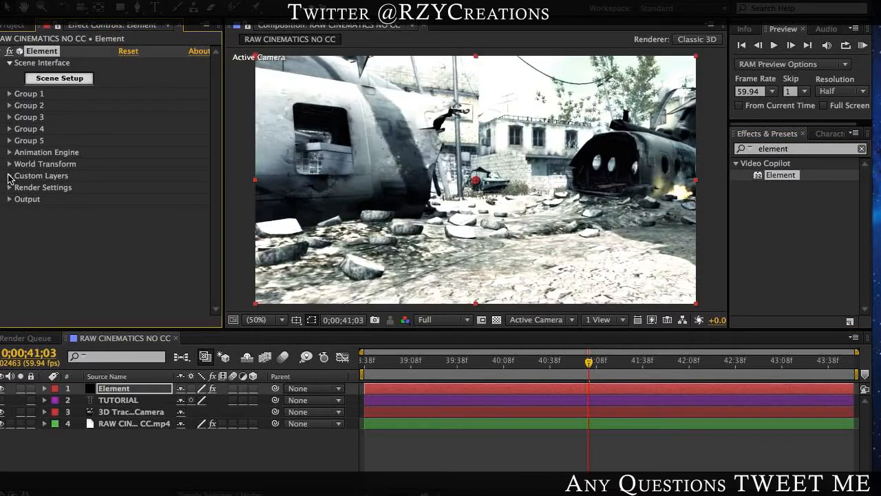
Step: Assign the TUTORIAL text layer as Path Layer 1 in the Element effect's Custom Text and Masks settings
click(9, 176)
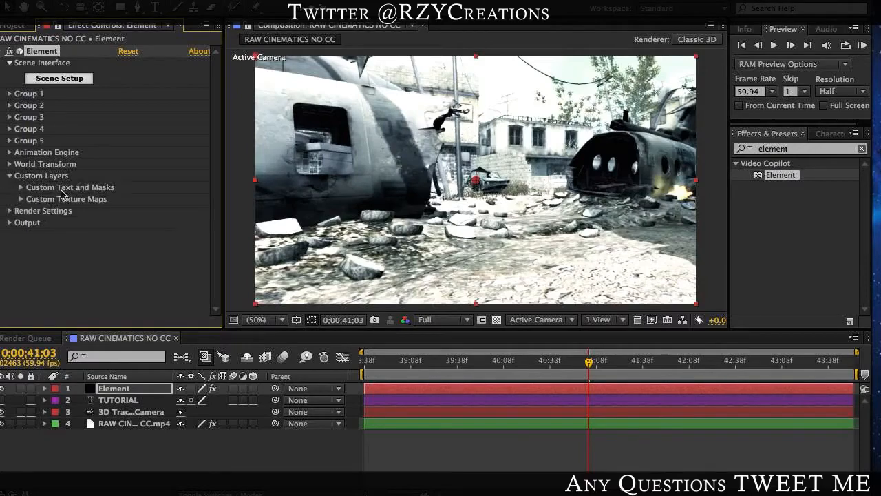
click(22, 187)
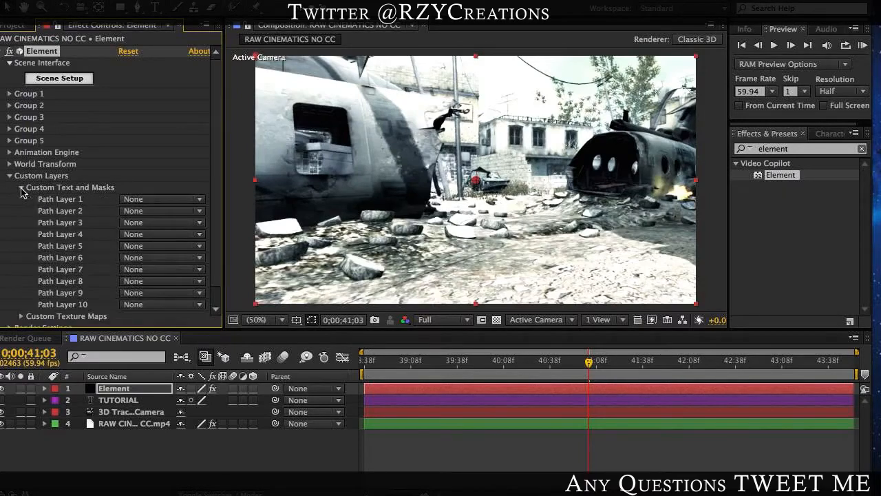
click(168, 200)
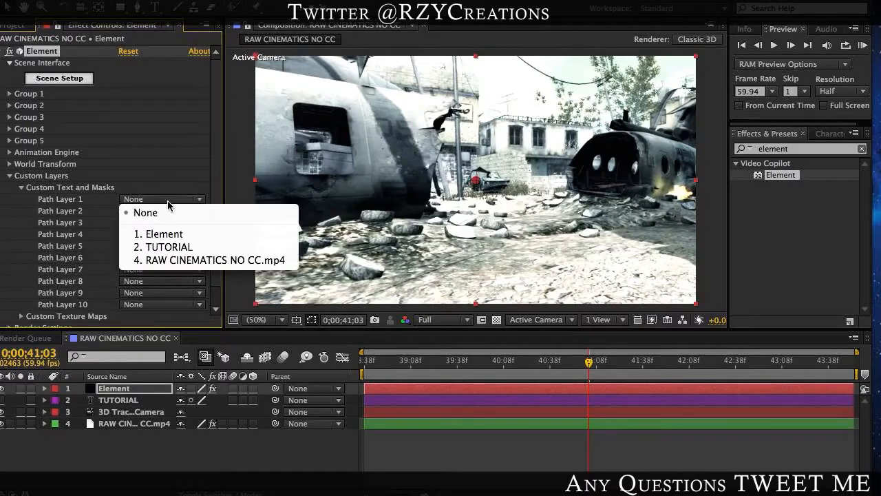
click(182, 248)
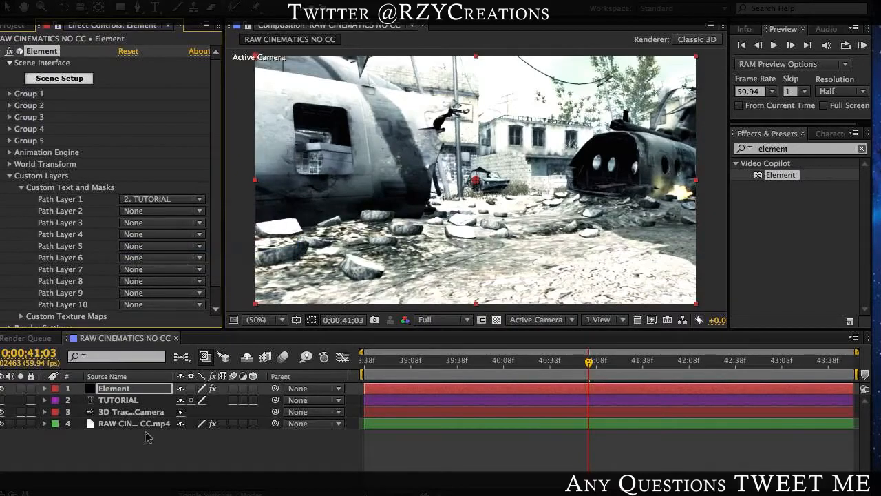
click(122, 403)
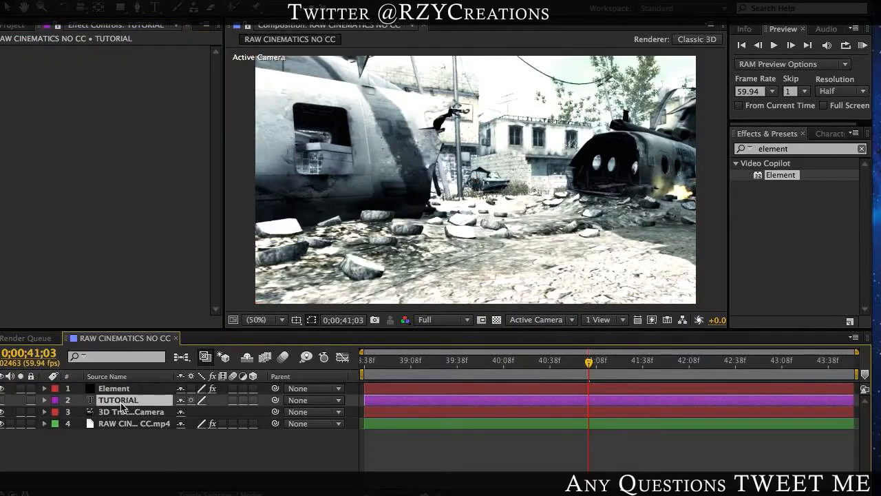
click(115, 388)
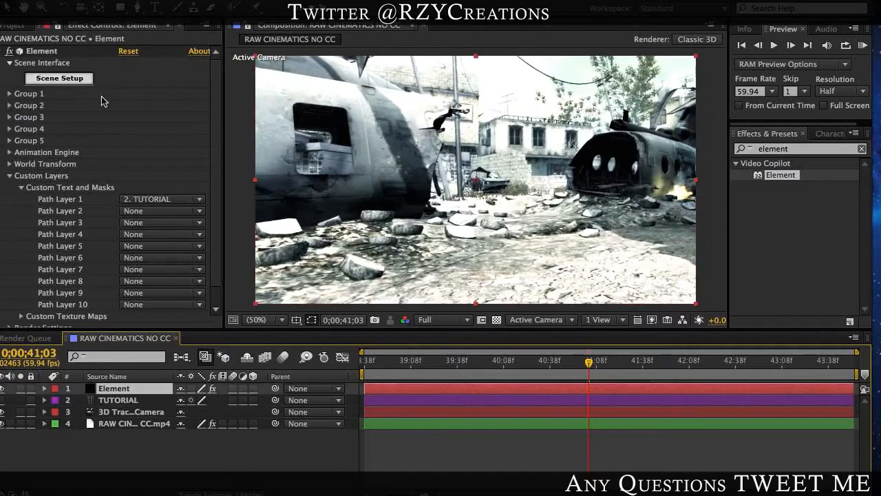
Step: Extrude the TUTORIAL text into a 3D model in Element's Scene Setup and inspect it from an angle
click(73, 80)
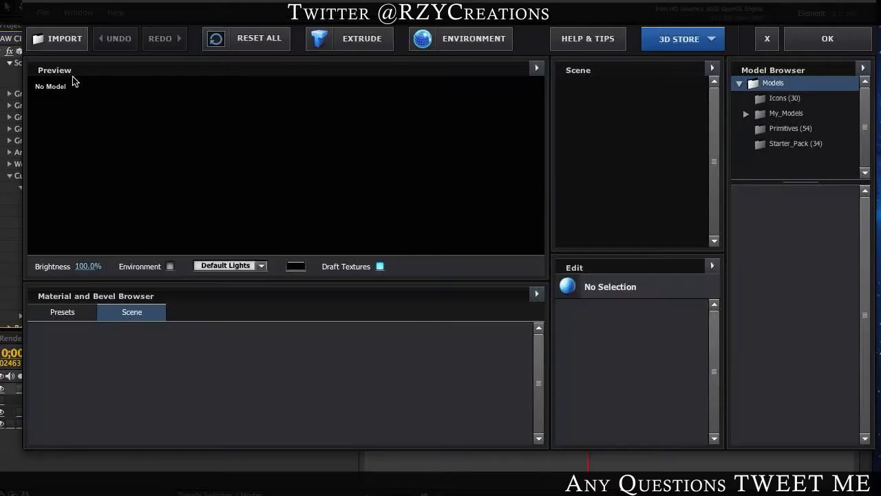
click(375, 40)
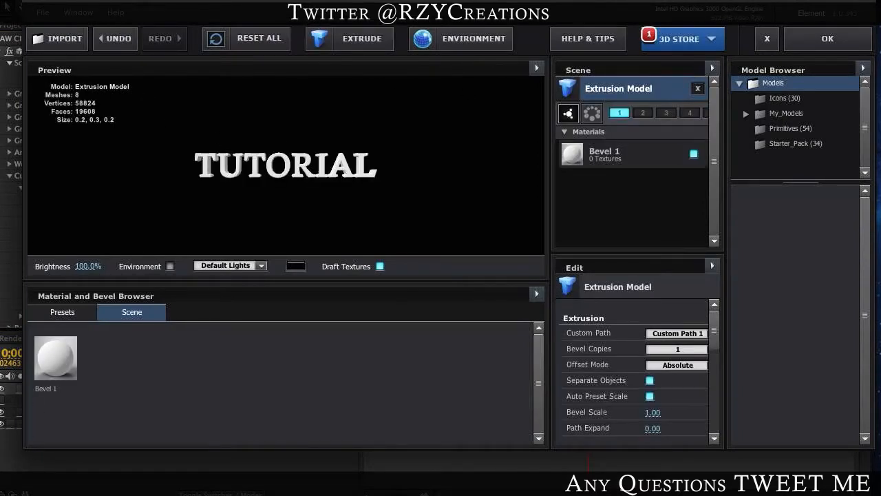
drag(248, 176, 456, 177)
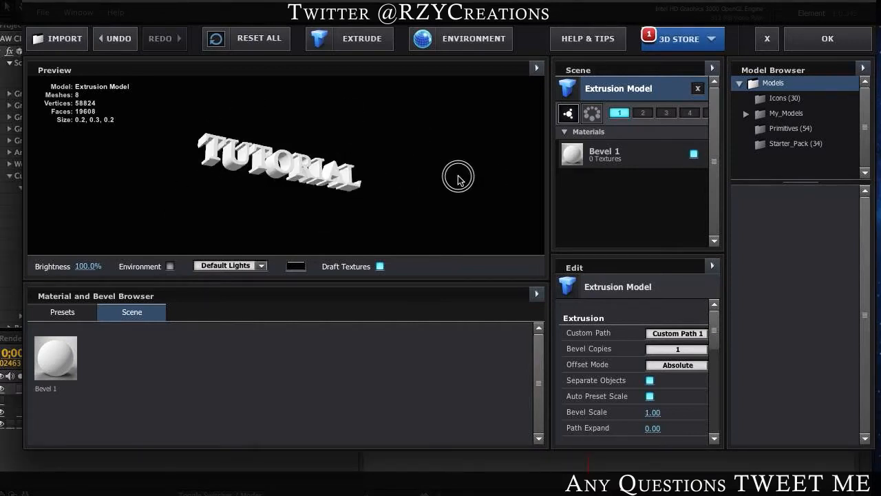
Step: Look through the bevel presets available for the extruded text
click(70, 313)
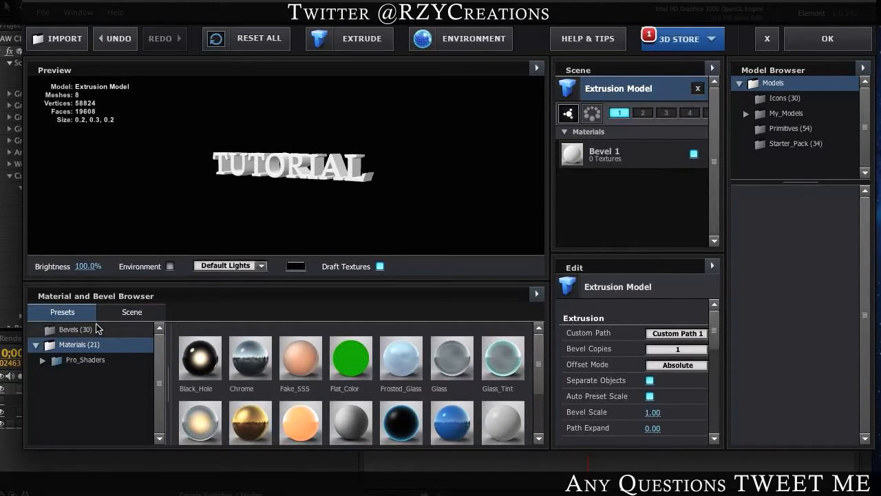
click(97, 330)
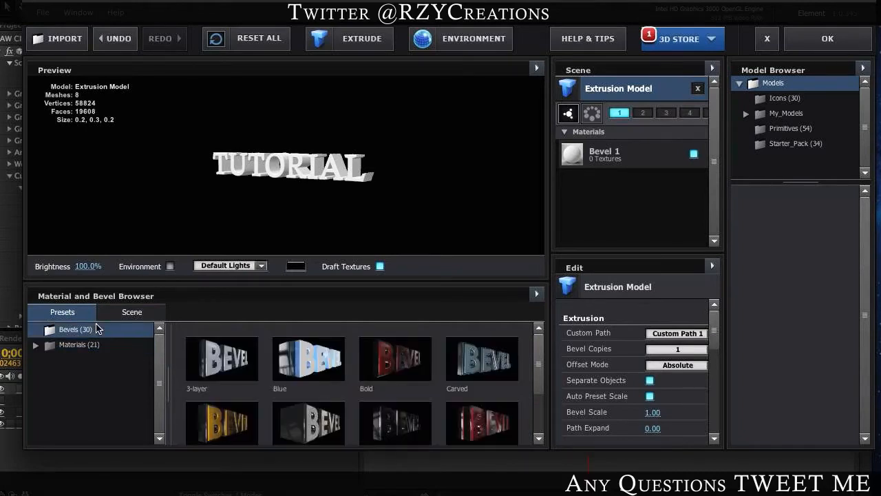
scroll(309, 363, down, 3)
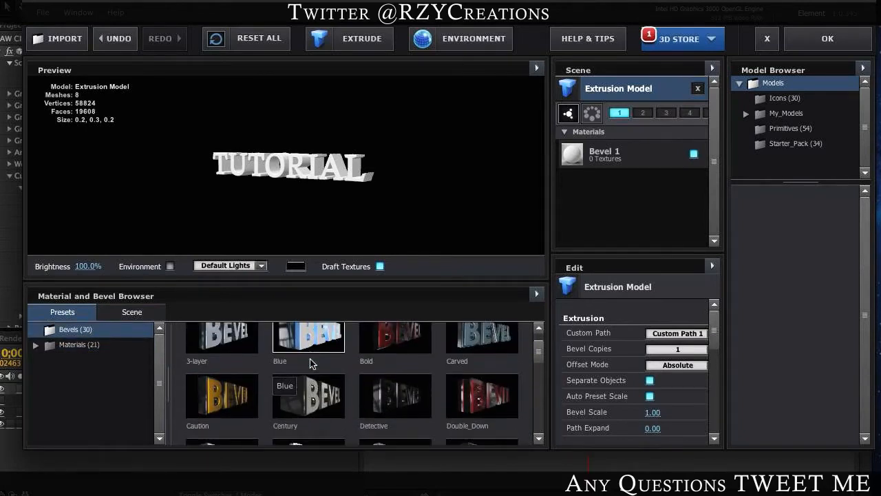
scroll(310, 364, down, 5)
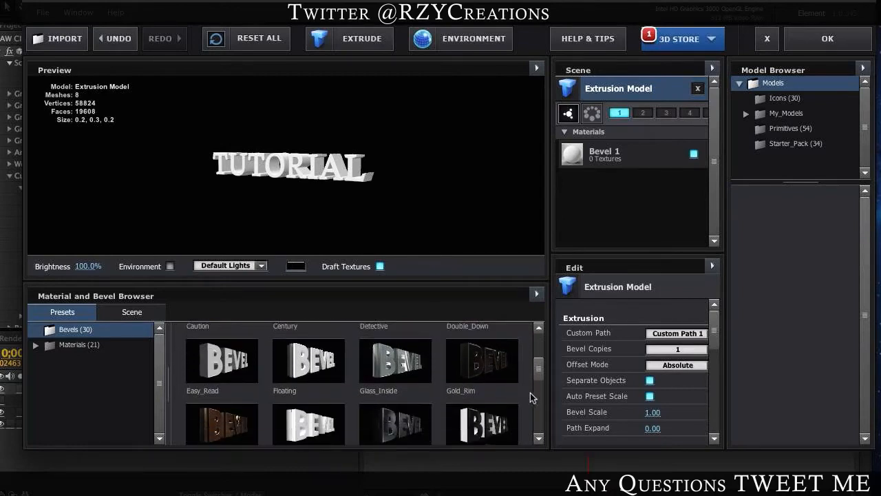
scroll(462, 369, down, 1)
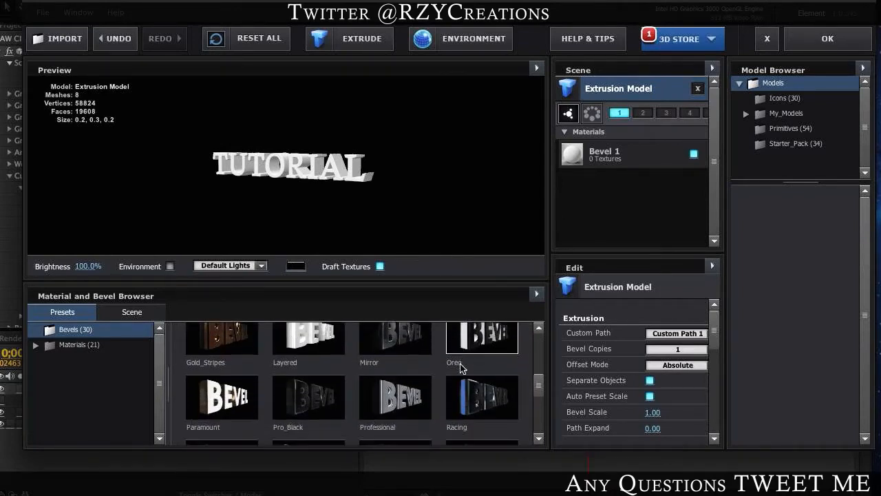
scroll(462, 368, up, 1)
scroll(482, 390, up, 1)
scroll(482, 390, up, 4)
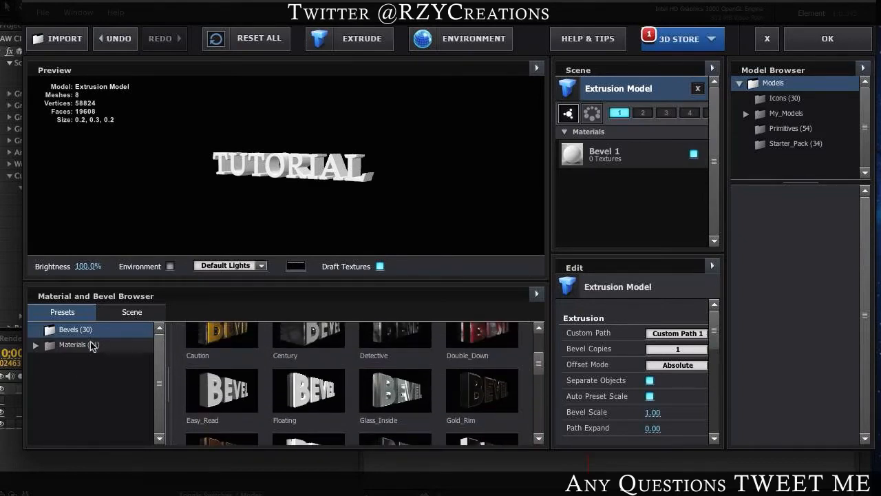
Step: Apply the concrete_bare_03 material from the Pro_Shaders Concrete presets to the extruded text and accept the scene setup
click(63, 348)
click(71, 364)
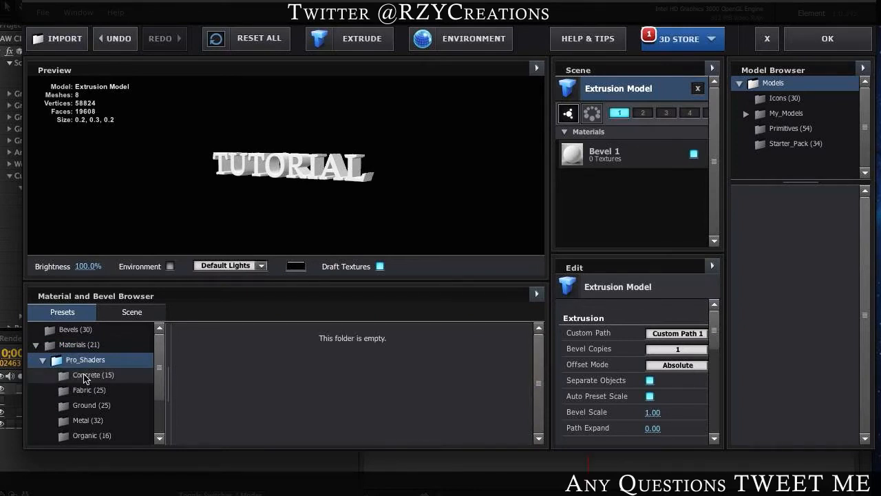
click(88, 378)
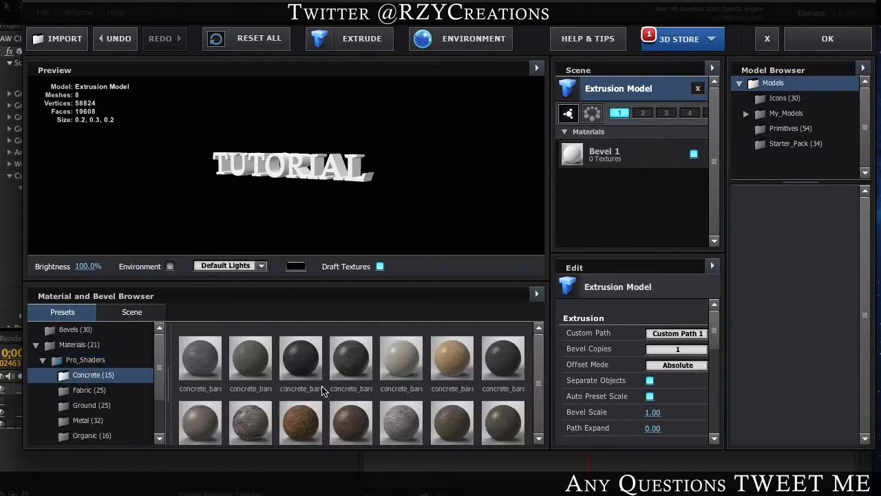
drag(296, 355, 464, 124)
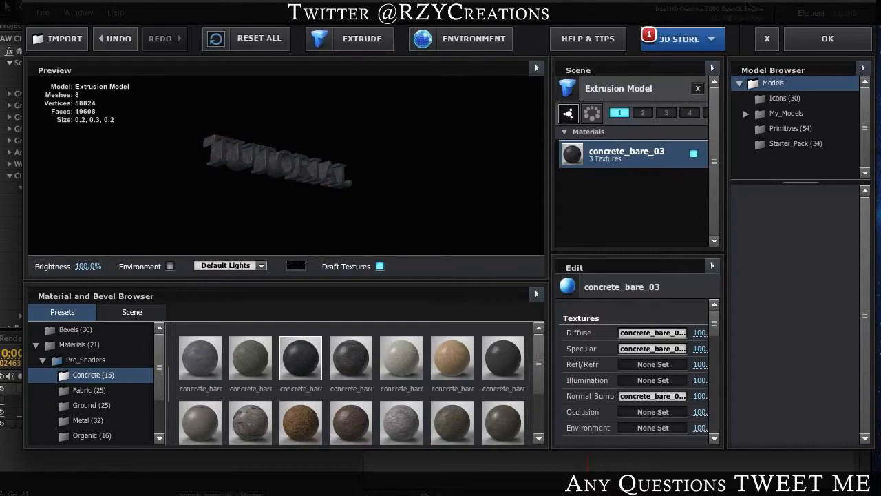
click(829, 42)
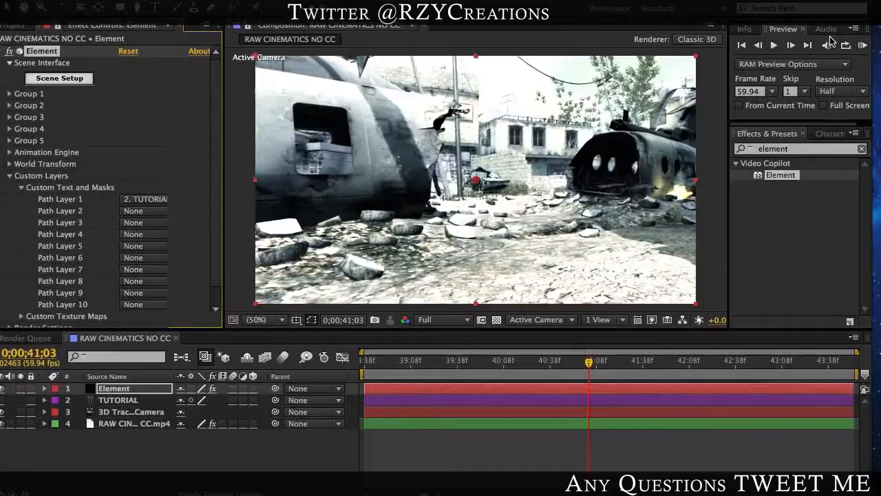
Step: At 0;00;41;53, set the Element effect's Group 1 Position XY to 605.0, 354.0 and Position Z to 2840.0
click(597, 362)
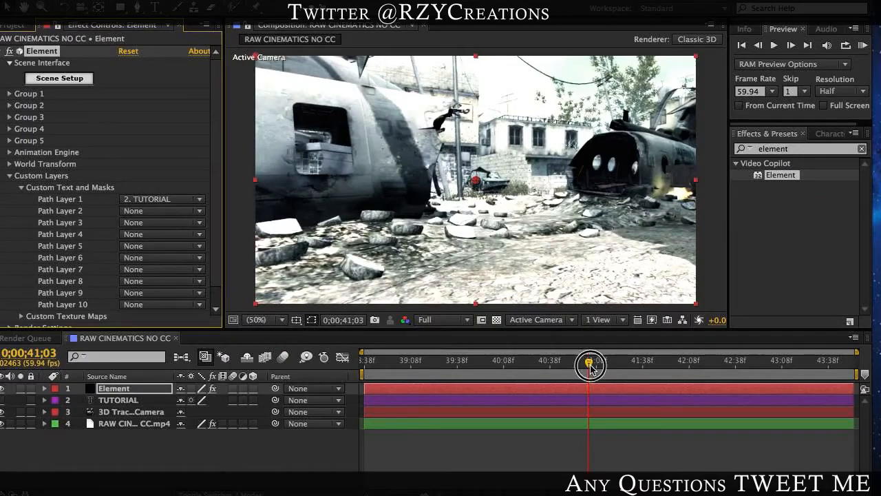
click(665, 365)
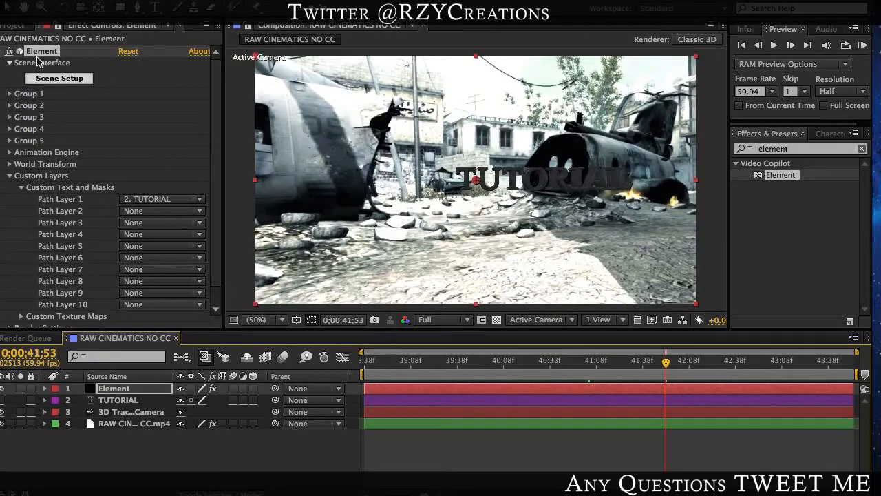
click(9, 94)
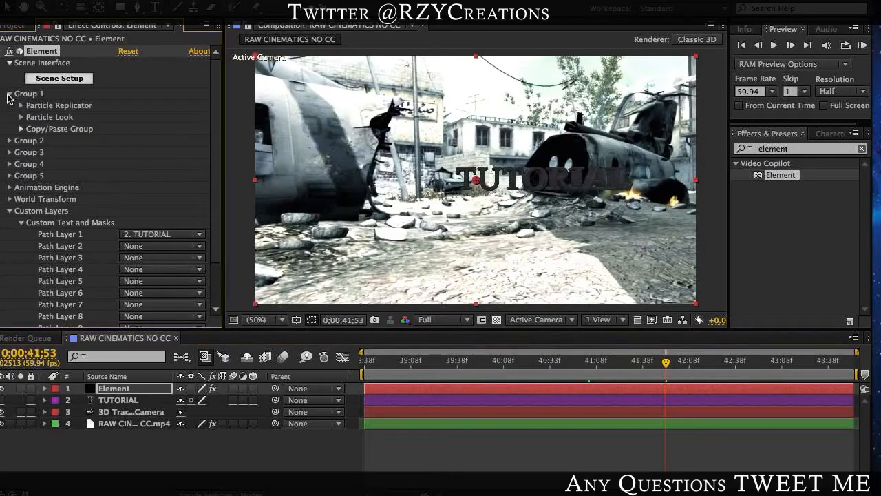
click(21, 106)
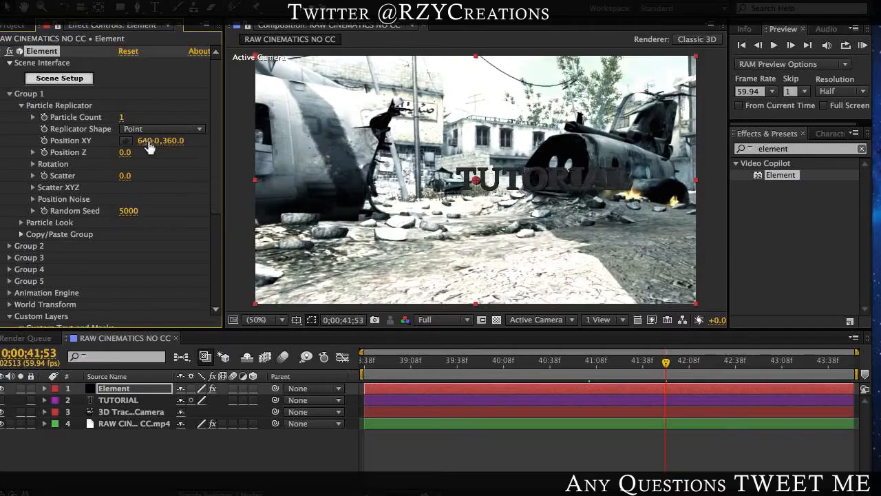
drag(148, 146, 342, 175)
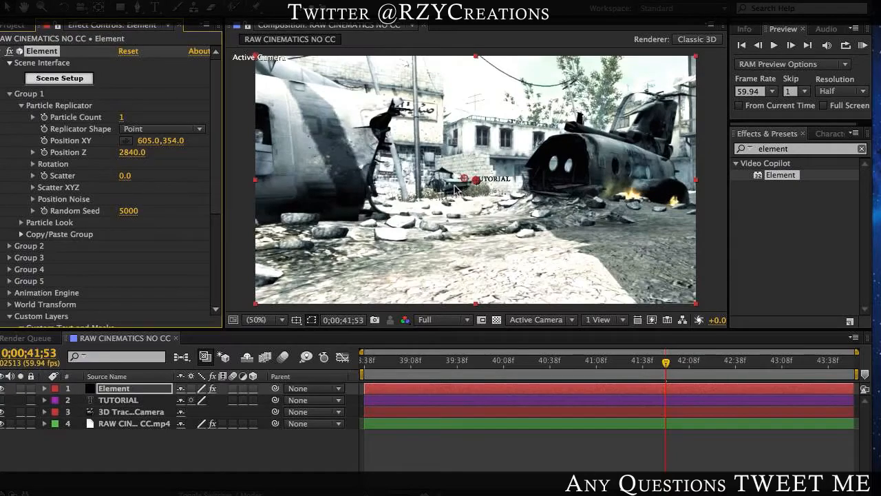
Step: At 0;00;40;10, set the Group 1 Position Z to 3380.0 and Position XY to 374.0, 354.0
click(484, 362)
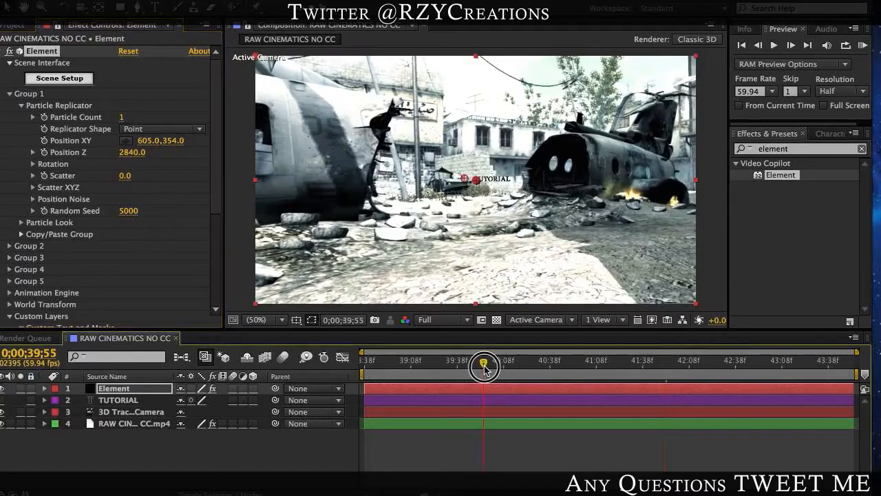
drag(484, 367, 507, 368)
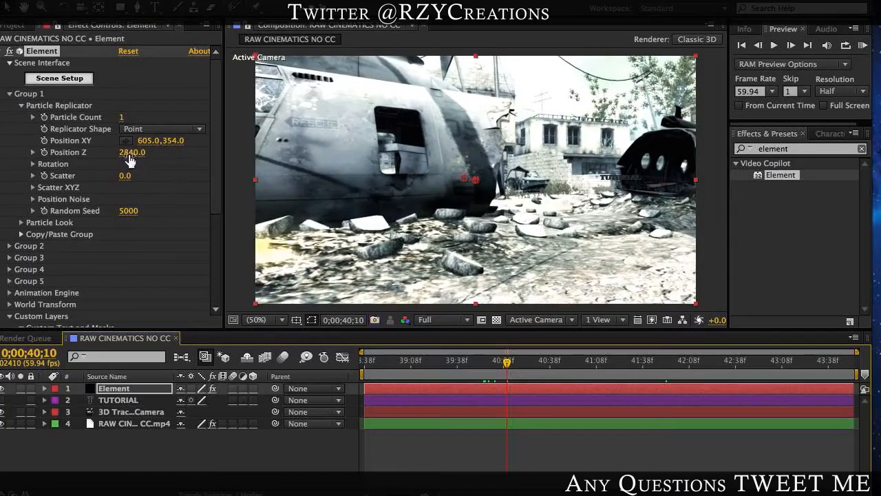
drag(134, 152, 72, 158)
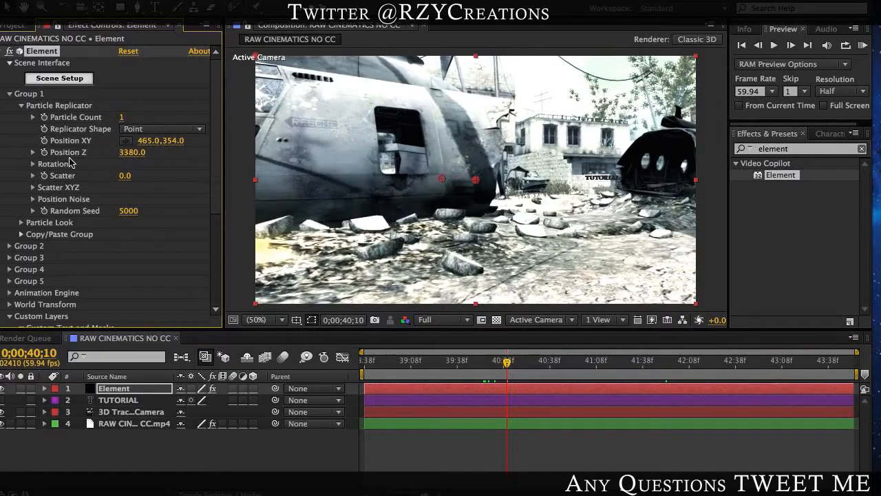
drag(149, 141, 94, 157)
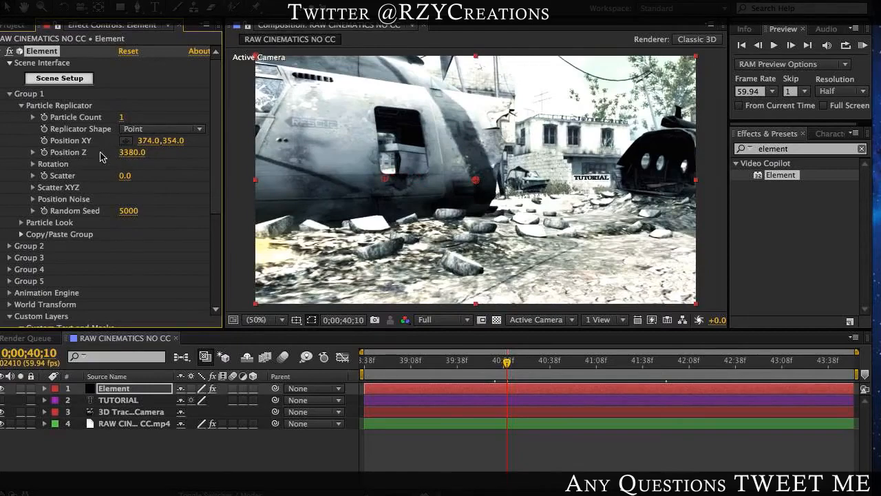
Step: Try Particle Look Size values of 15, 30 and 45 for the Group 1 text
click(21, 223)
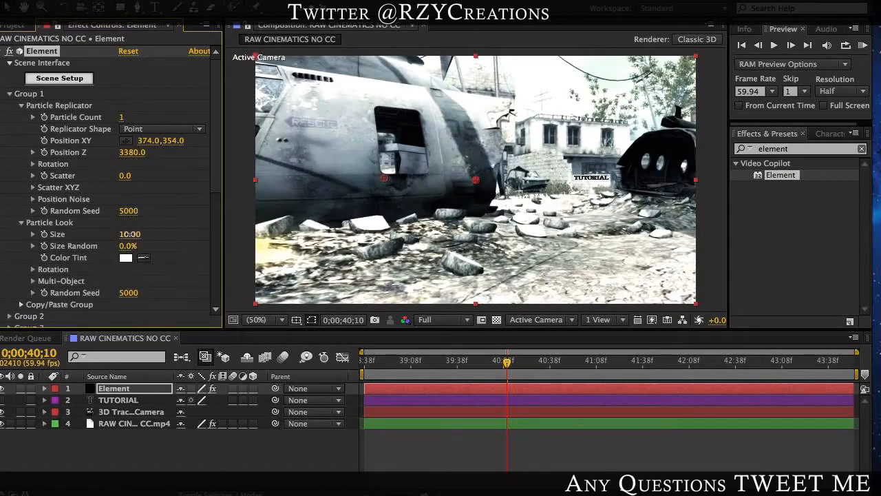
click(129, 235)
text(15)
key(Return)
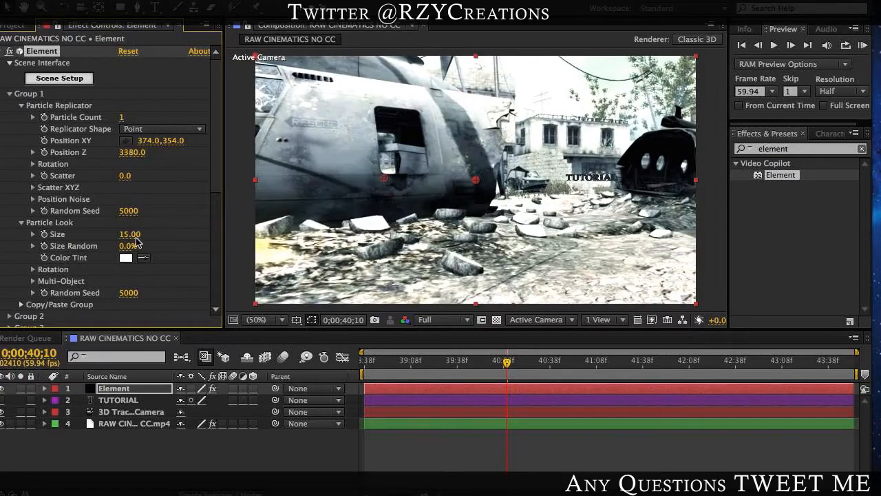
click(132, 235)
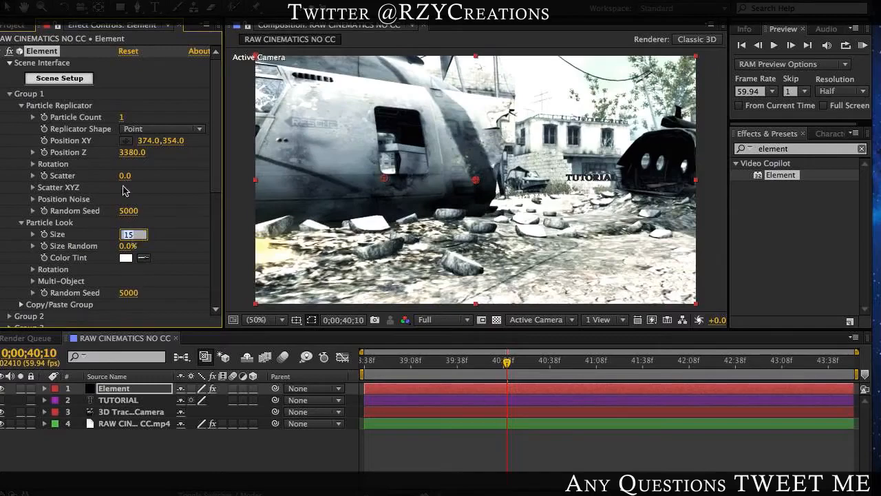
key(BackSpace)
key(Return)
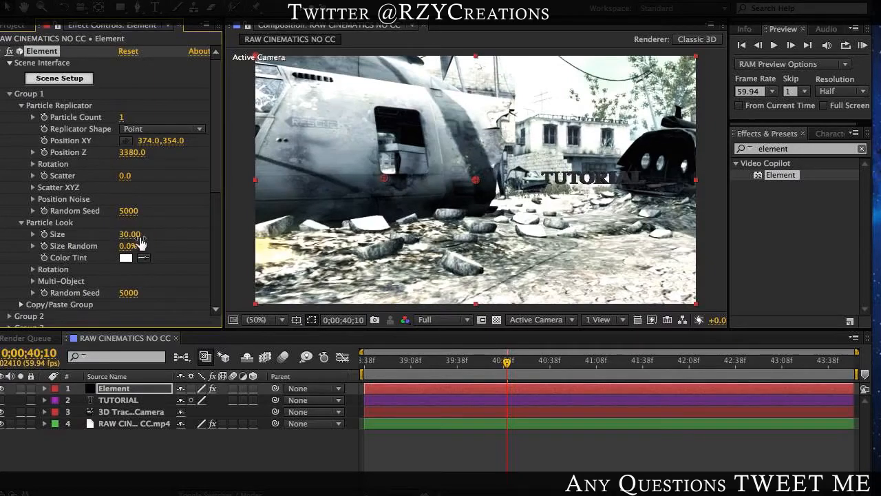
click(131, 235)
text(4)
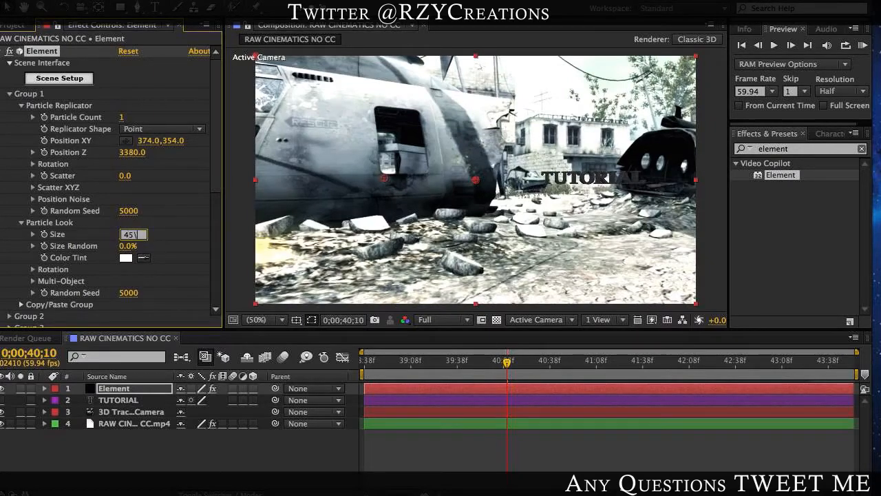
text(5)
key(Return)
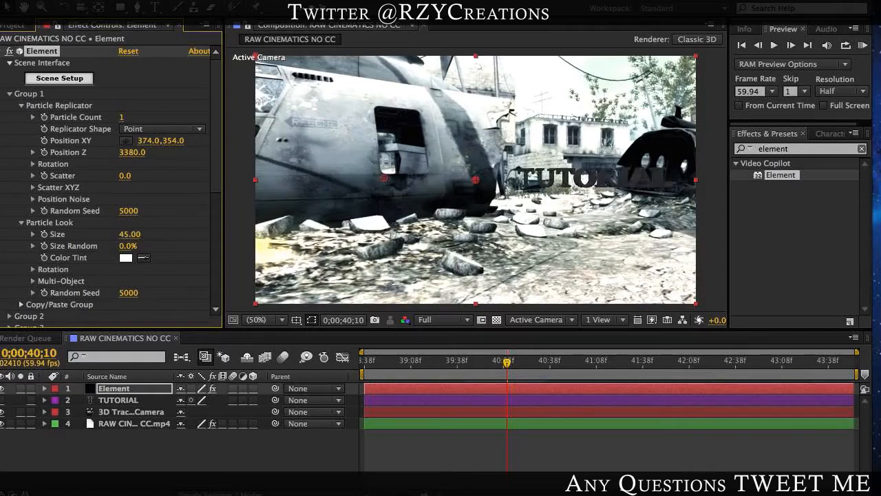
Step: Set the Particle Look Size of Group 1 to 40
click(137, 230)
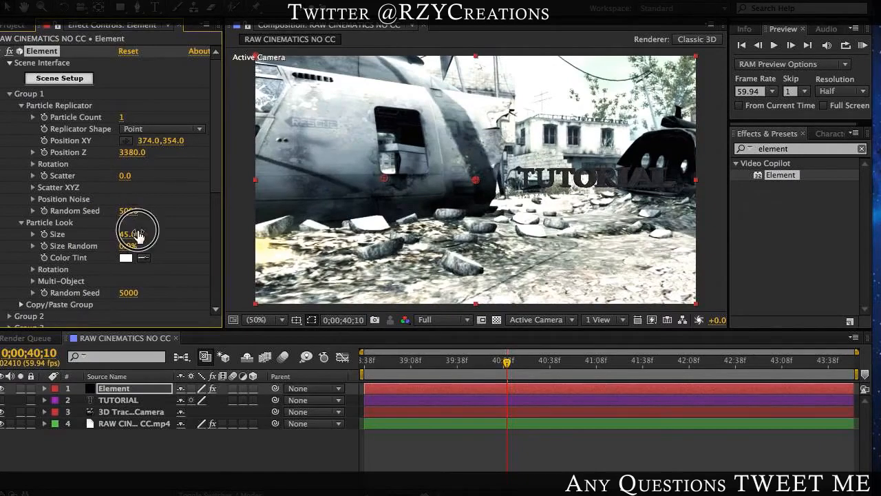
click(136, 236)
click(136, 236)
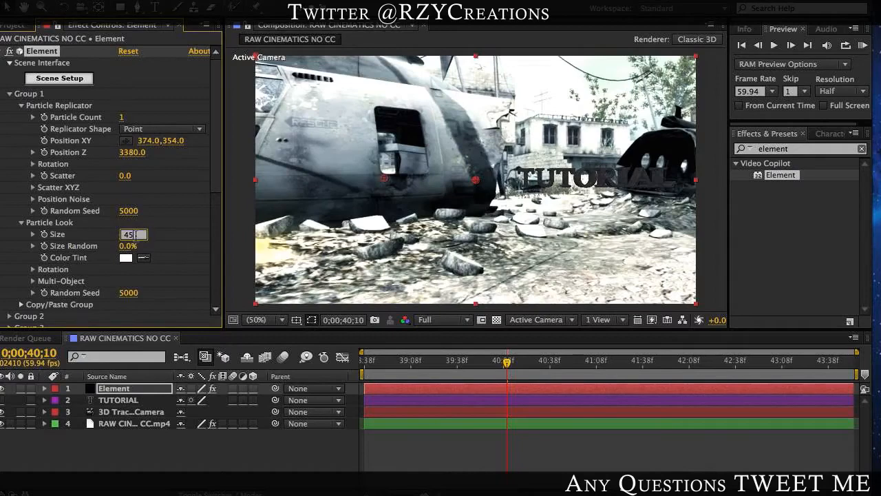
text(40)
key(Return)
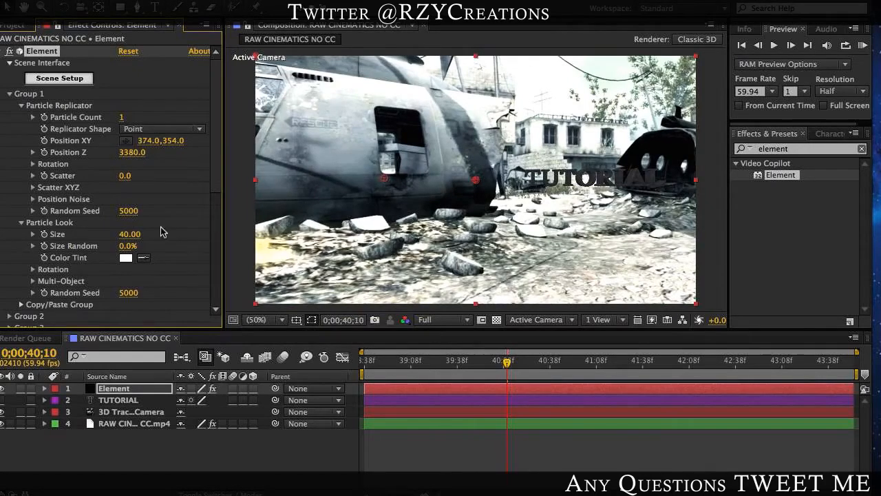
Step: Set the Group 1 Particle Replicator's Y Rotation to -11°, Position Z to 3840.0 and Position XY to 374.0, 155.0
scroll(161, 232, down, 1)
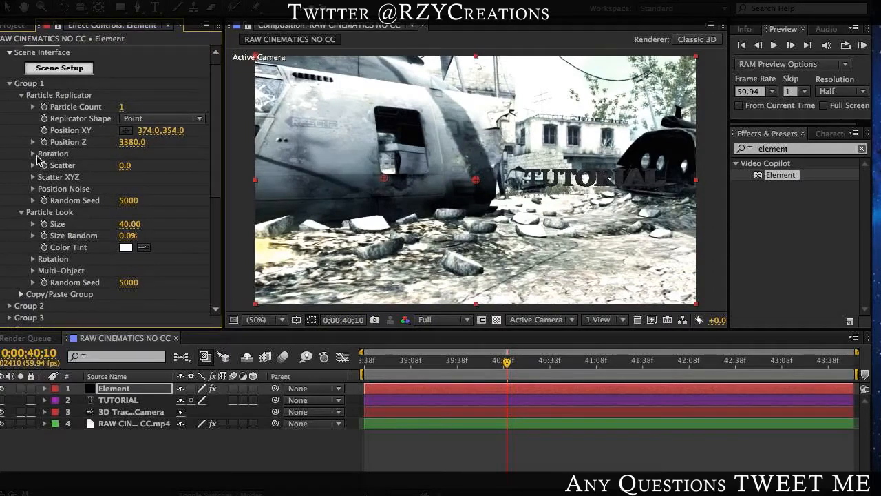
click(30, 154)
click(33, 153)
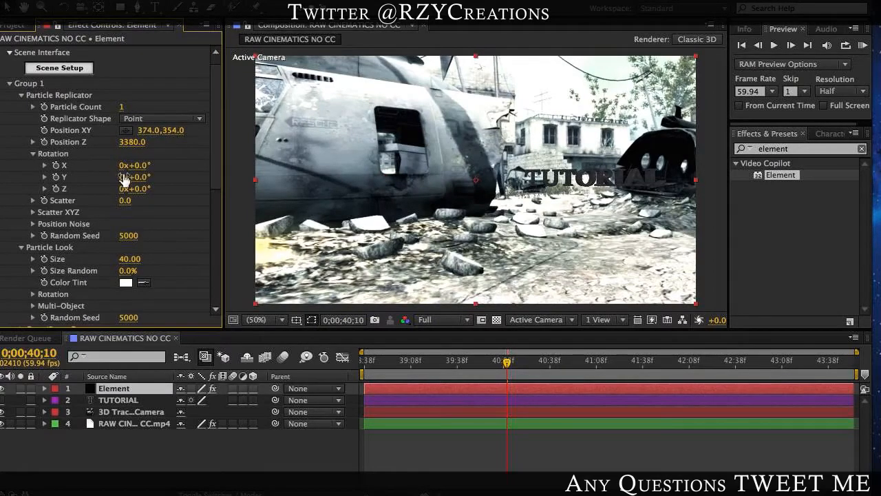
mouse_move(135, 176)
mouse_down()
mouse_move(152, 175)
mouse_move(136, 185)
mouse_up()
drag(131, 142, 75, 141)
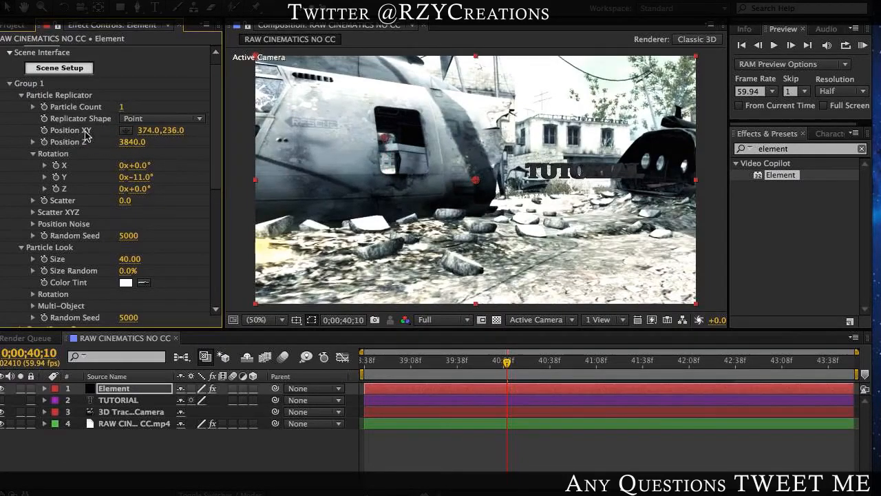
drag(176, 131, 96, 141)
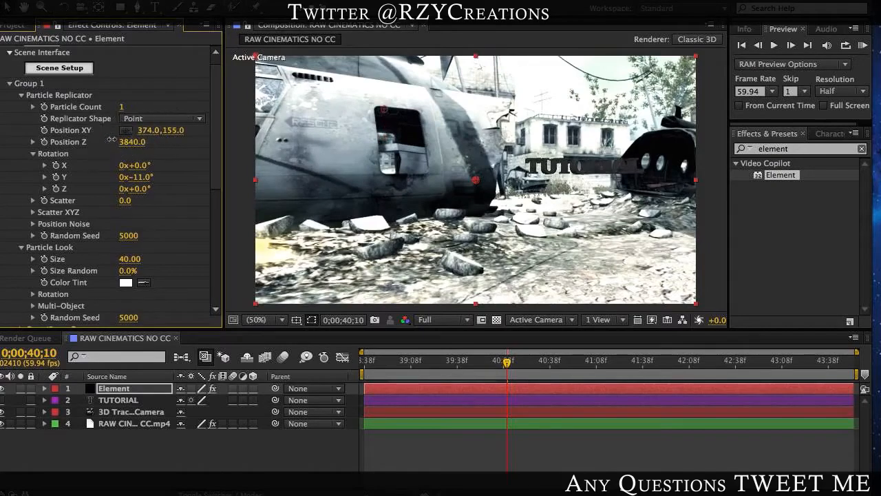
Step: Set the Particle Look Size to 50 and the Group 1 Particle Replicator's Y Rotation to -15°
click(130, 259)
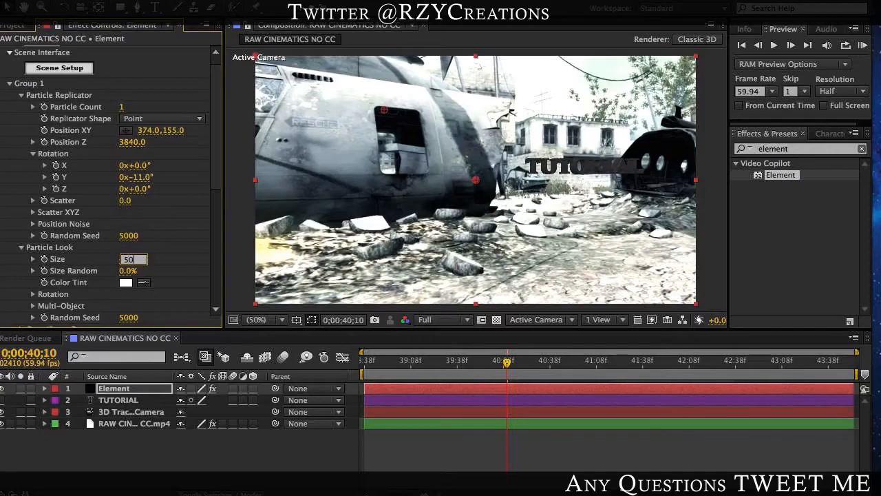
text(50)
key(Return)
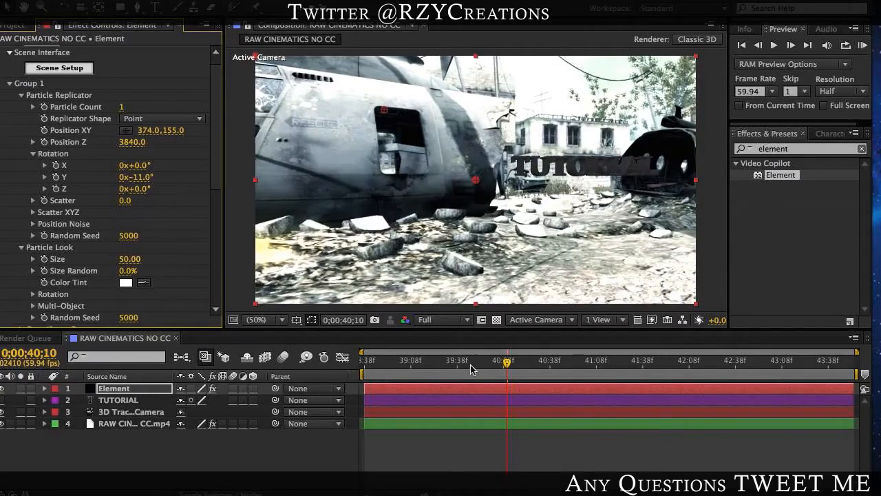
drag(137, 166, 151, 177)
key(super+z)
drag(149, 177, 145, 185)
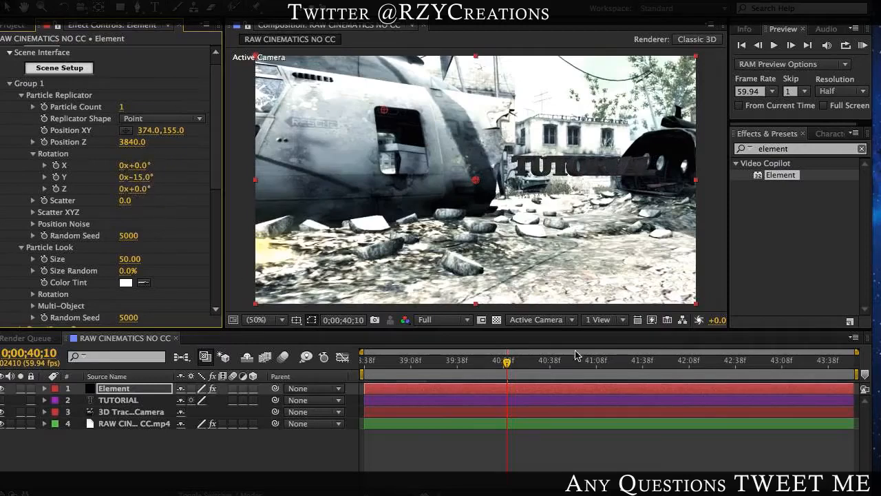
Step: Scrub through the footage from 0;00;41;51 back to 0;00;39;22 to check how the text sits in the tracked scene
click(543, 363)
drag(575, 372, 665, 370)
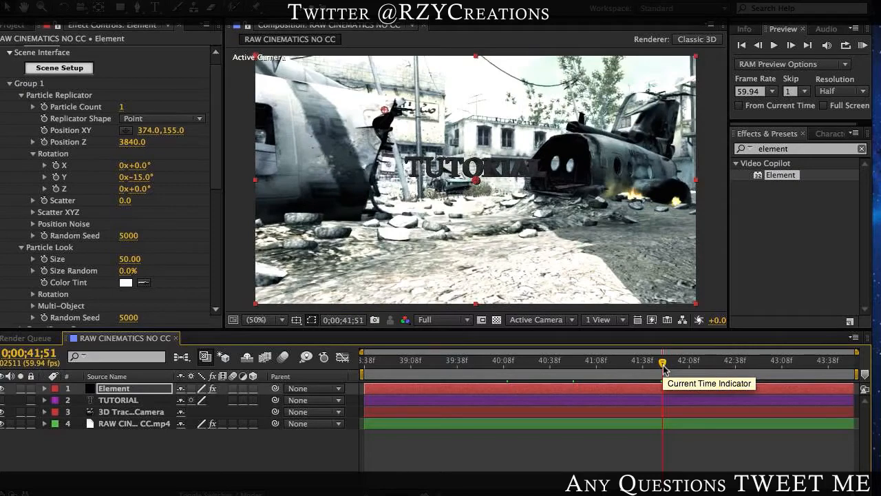
click(537, 443)
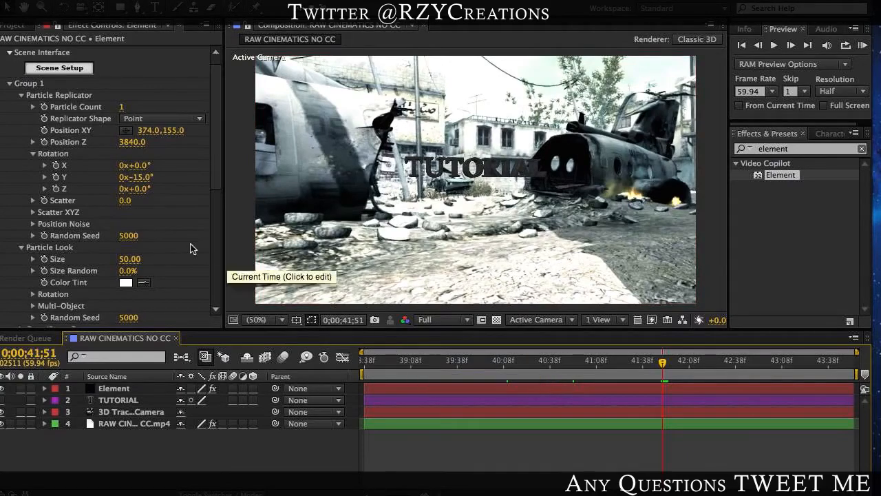
click(448, 361)
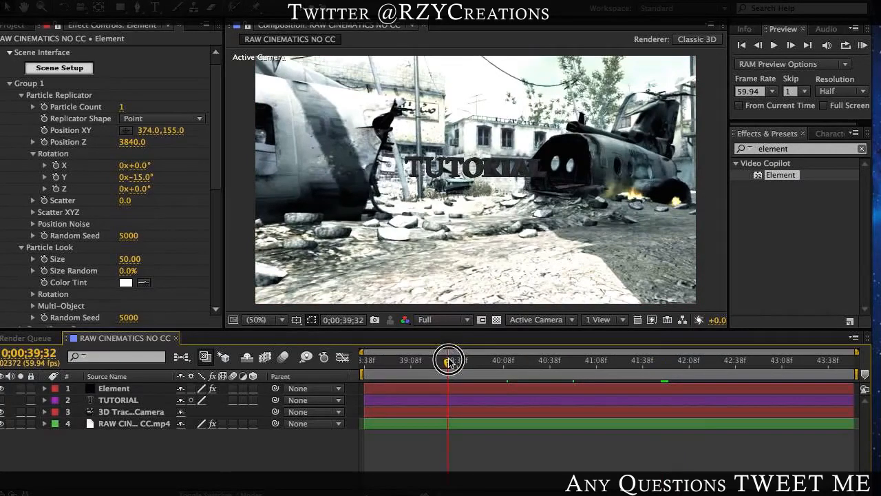
drag(449, 361, 431, 372)
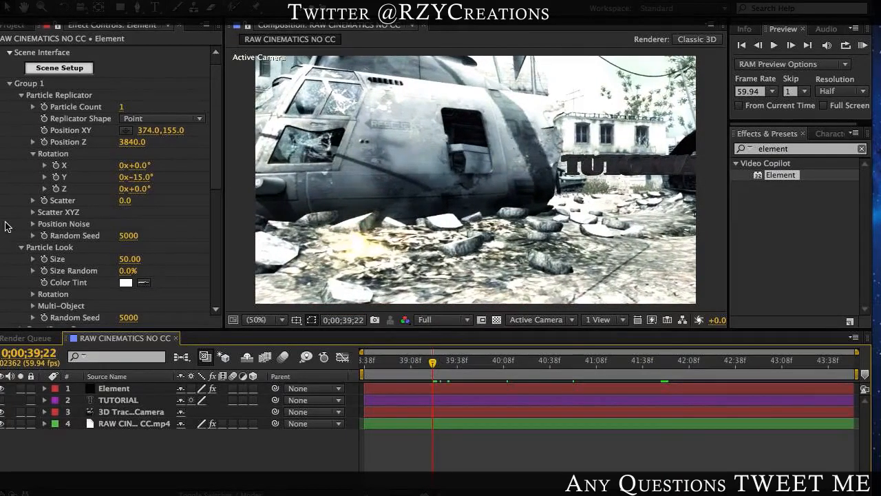
Step: Enable Multi-Object for Group 1 and set its Displace to -0.04, Displace Random to 31% and Rotation Random to 62°
scroll(43, 270, down, 2)
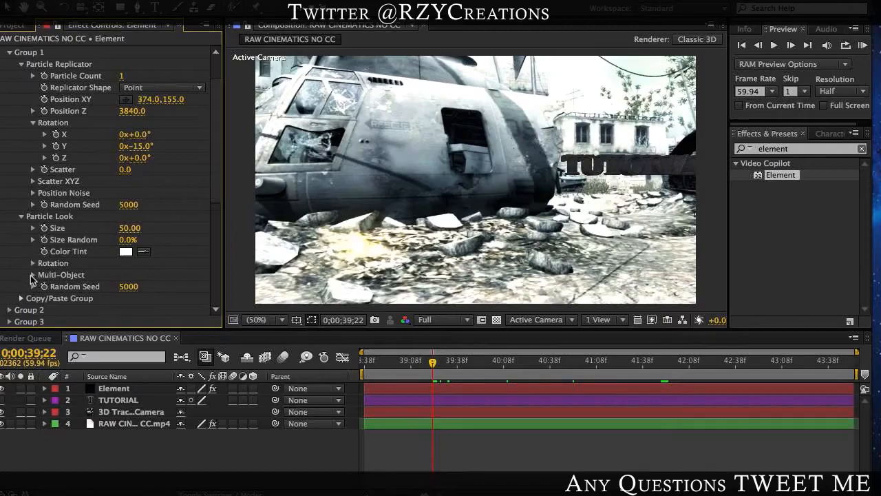
click(33, 275)
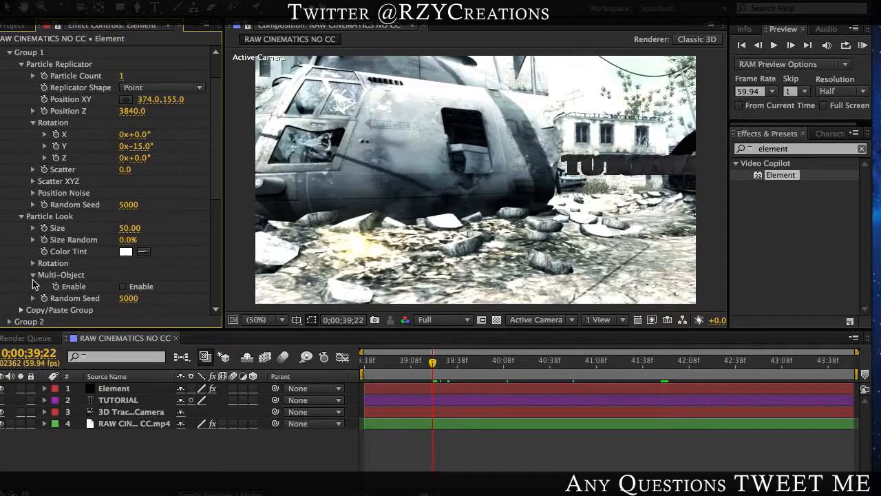
click(122, 286)
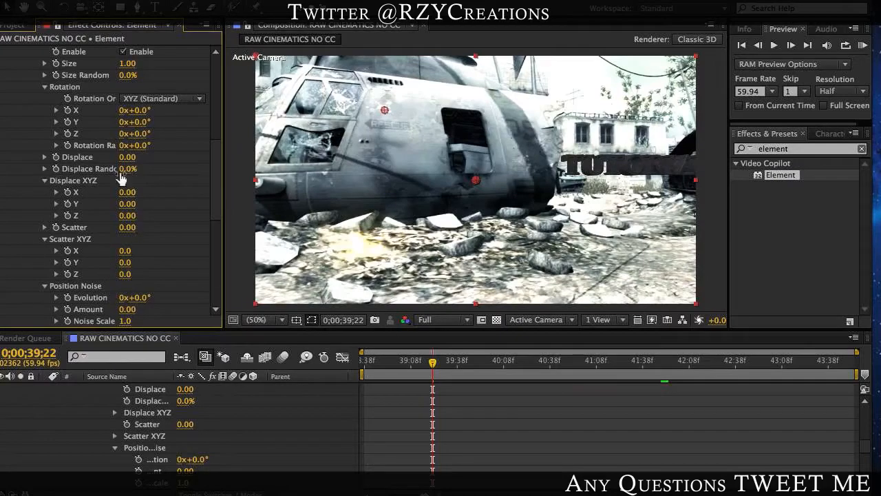
drag(128, 163, 144, 171)
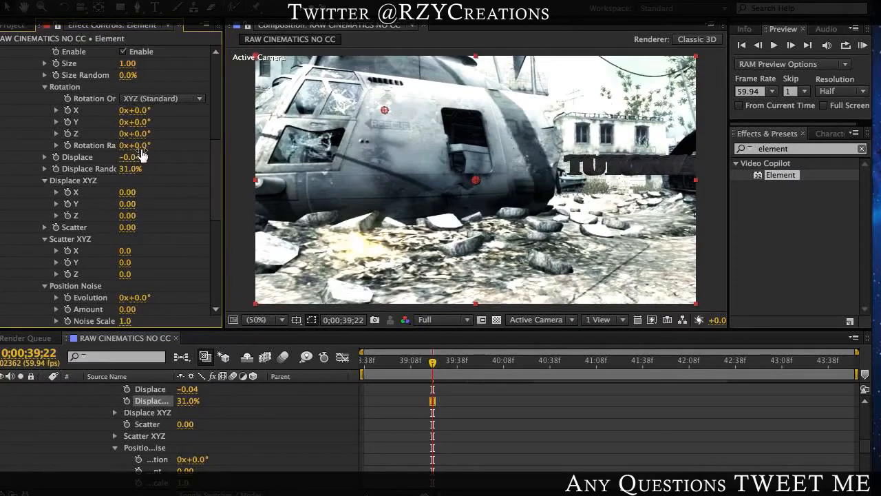
drag(148, 146, 184, 143)
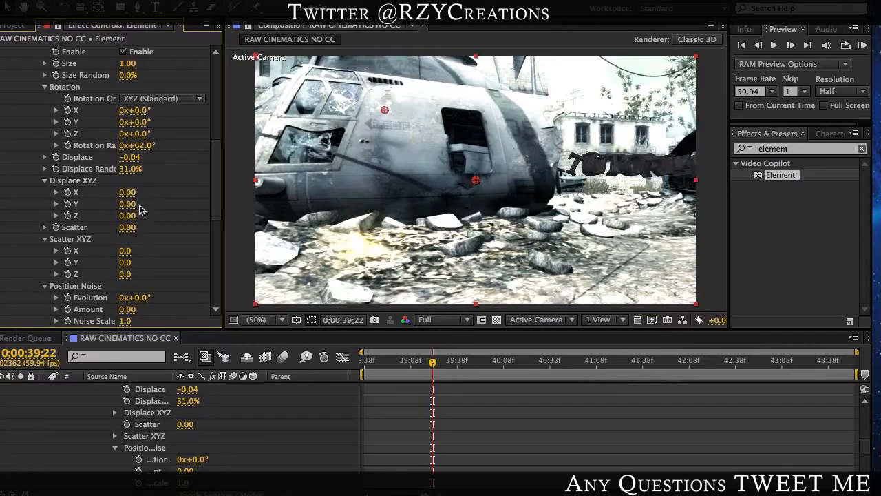
Step: Try Multi-Object Displace XYZ values of 0.33, 0.35 and 0.73, and reset all three axes to 0
drag(128, 222, 156, 195)
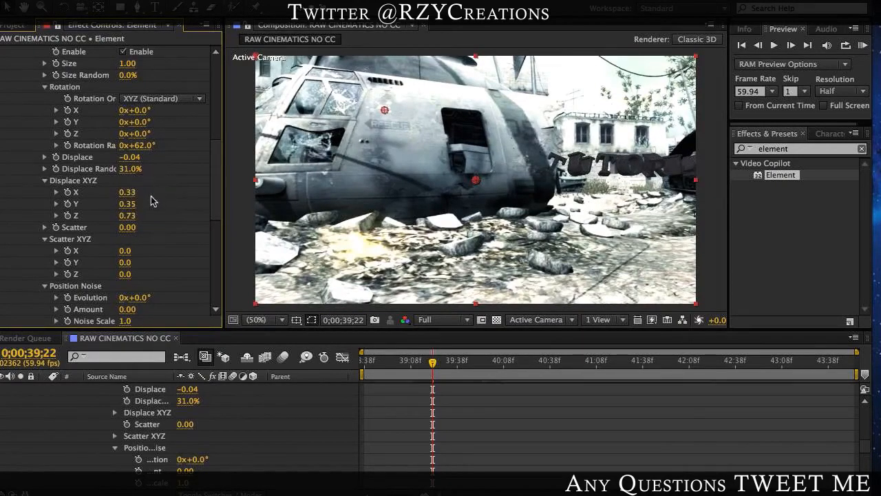
click(130, 194)
text(0)
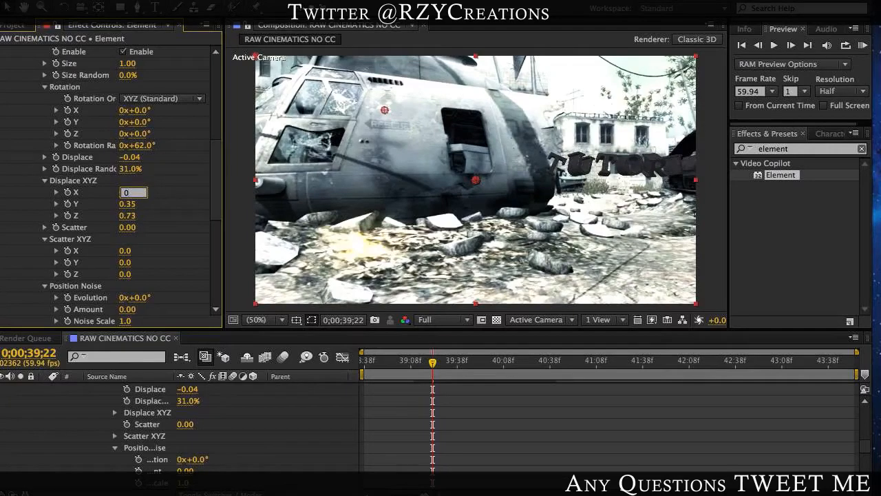
key(Return)
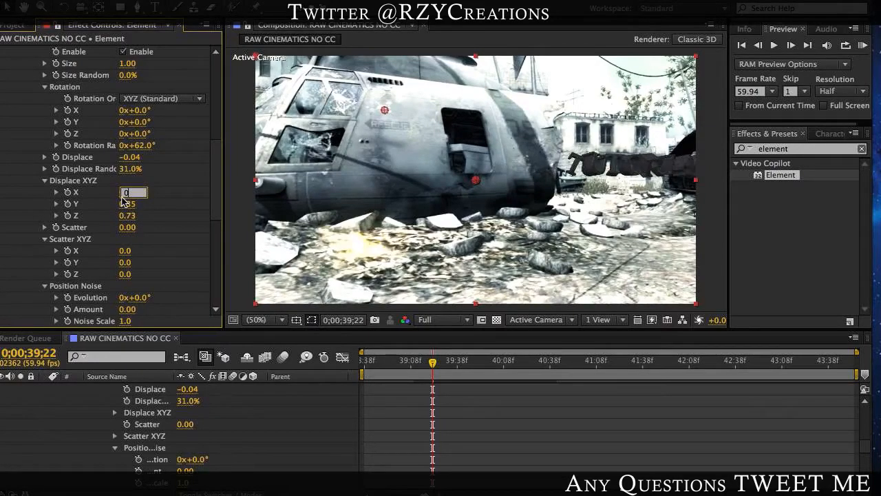
click(127, 205)
text(0)
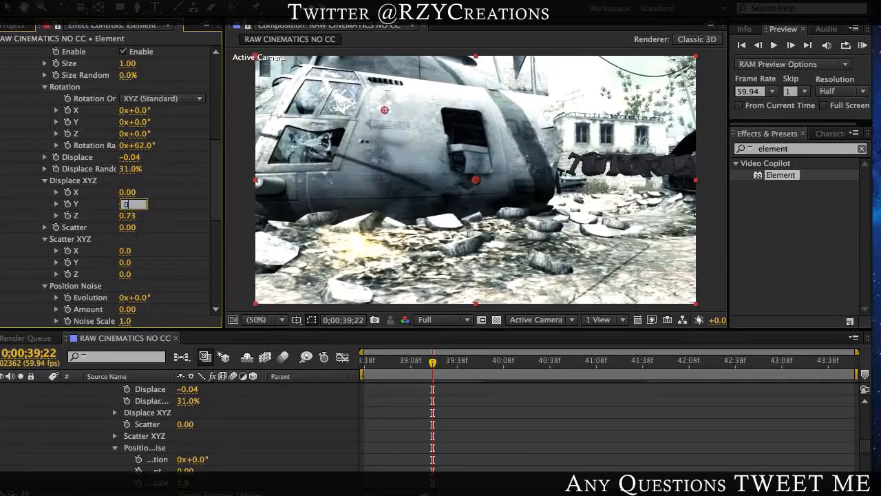
key(Return)
click(128, 215)
text(0)
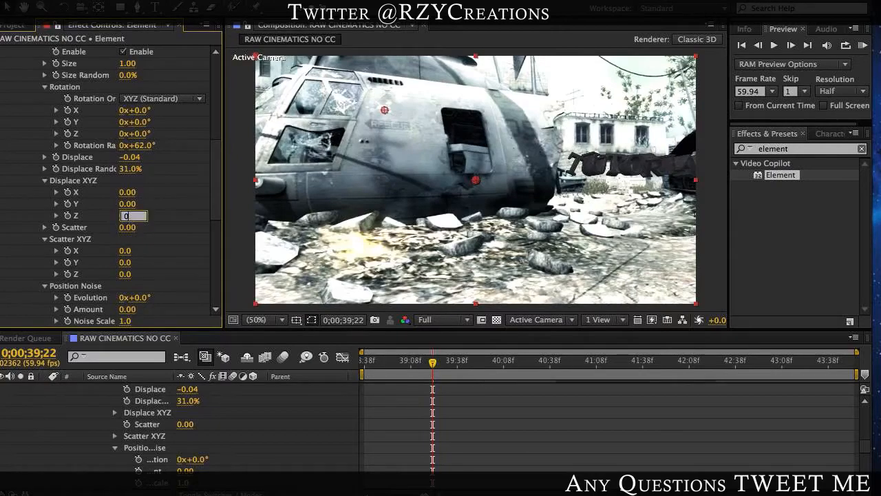
key(Return)
Step: At 0;00;38;38, start keyframing the Multi-Object Rotation Random, Displace and Displace Random properties
drag(386, 368, 352, 371)
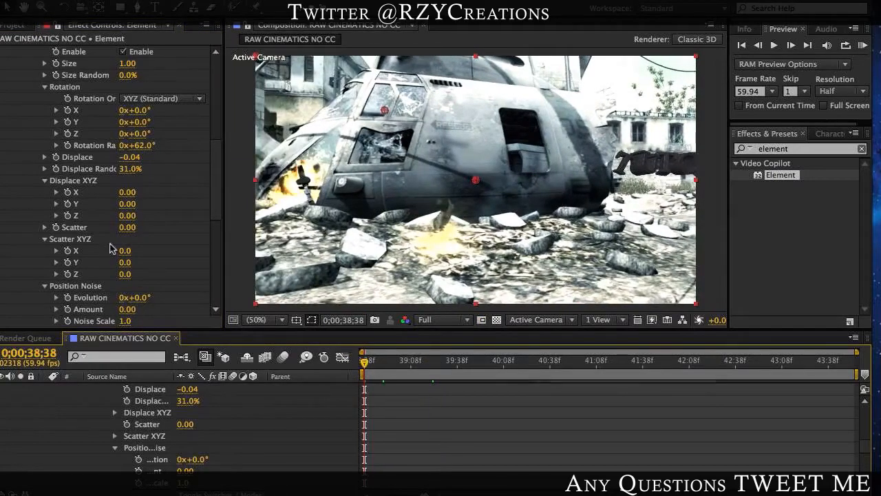
click(56, 157)
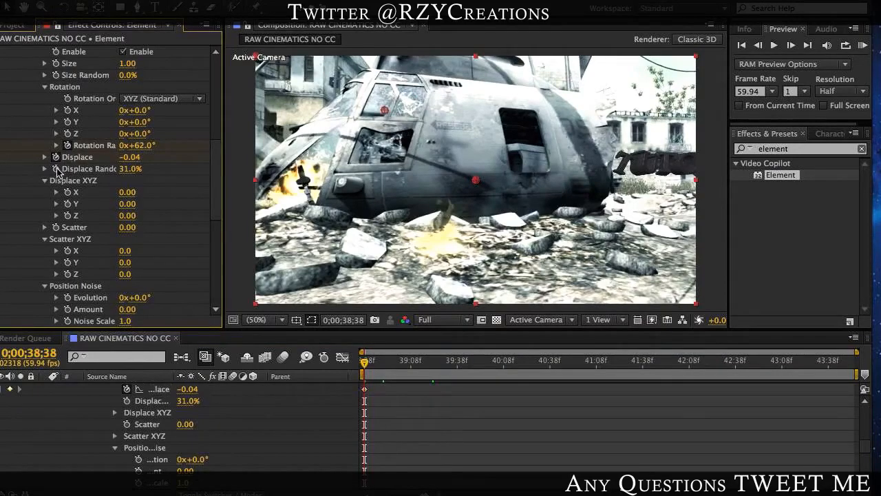
click(55, 169)
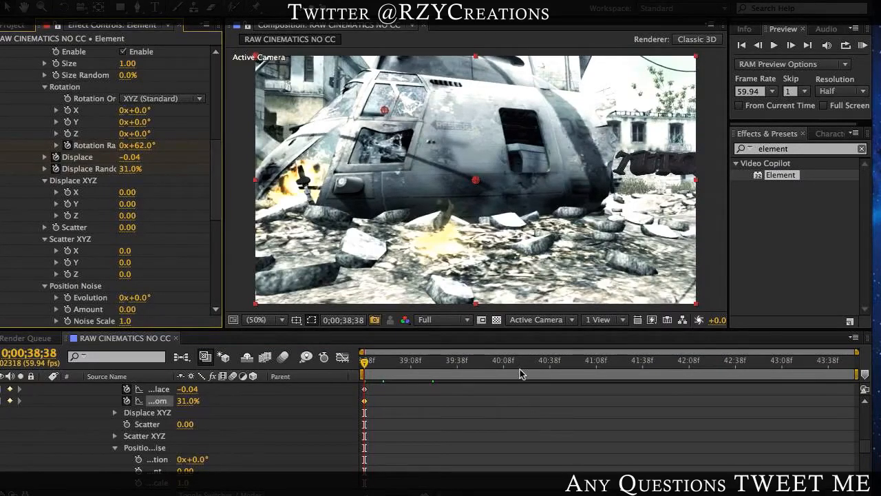
Step: At 0;00;40;32, set the Multi-Object Displace, Rotation Random and Displace Random to 0 to create their ending keyframes
drag(519, 363, 540, 367)
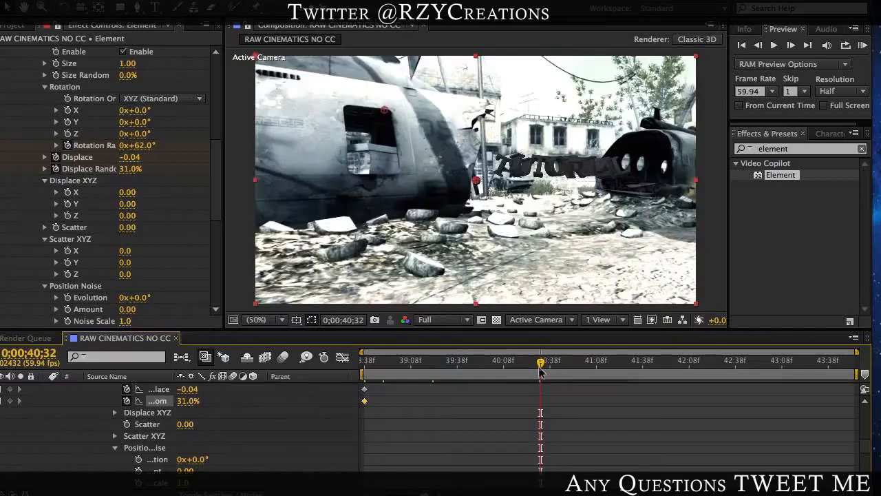
click(130, 162)
text(0)
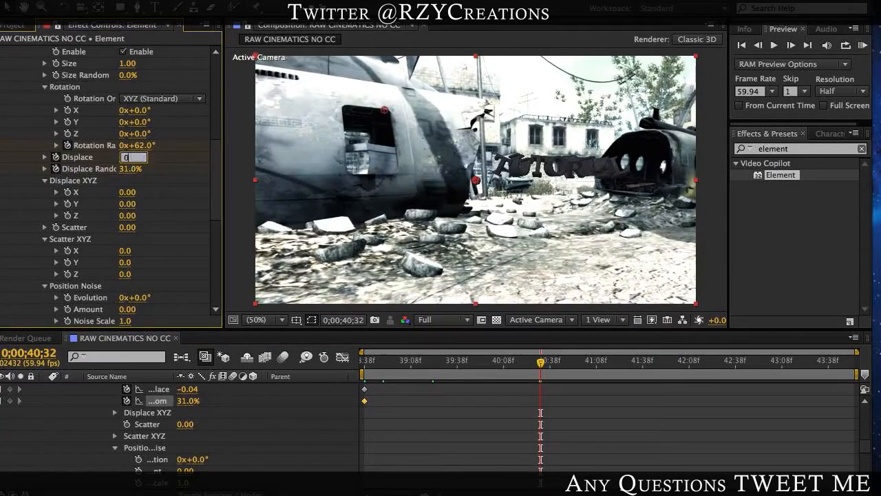
key(Return)
click(147, 146)
text(0)
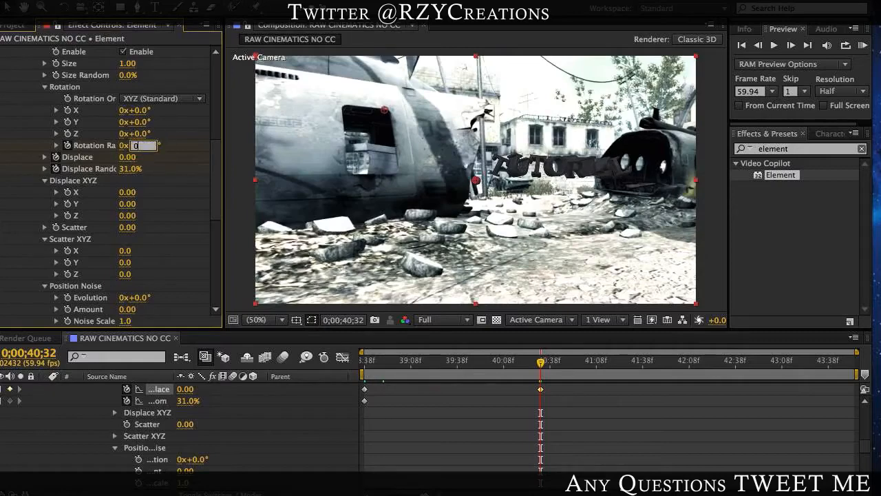
key(Return)
click(135, 172)
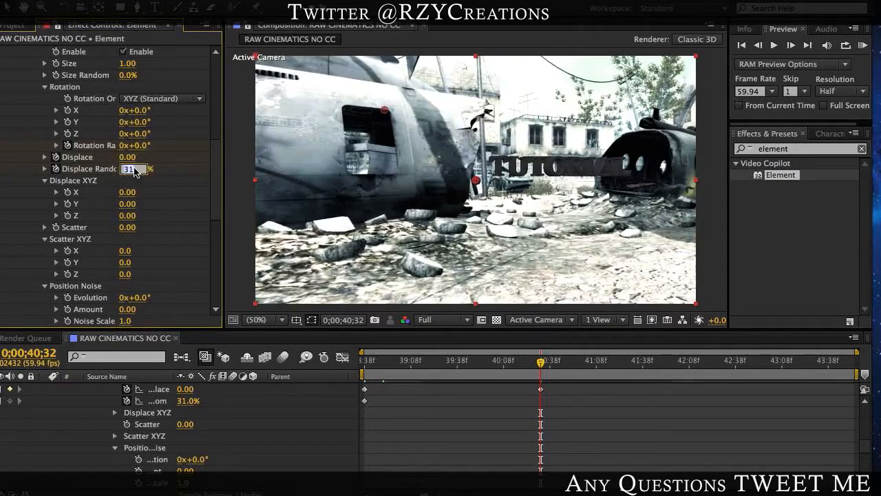
text(0)
key(Return)
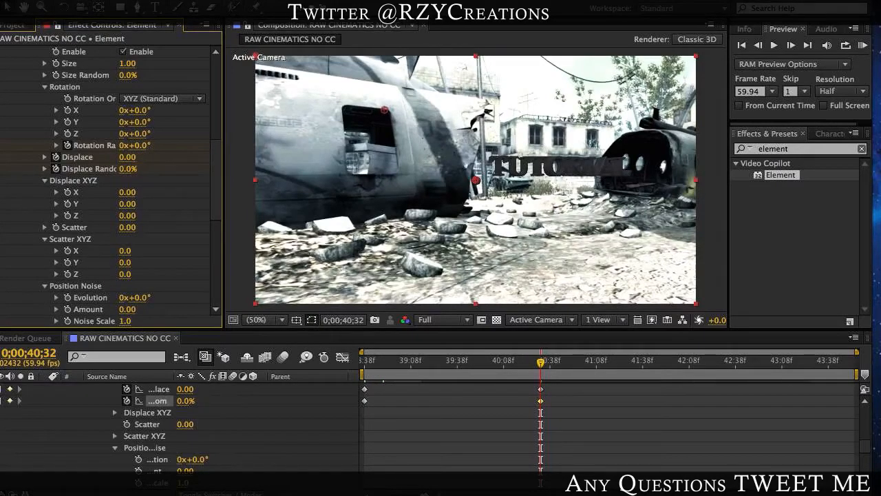
Step: Stagger the three ending keyframes, with Displace ending first, Displace Random second and Rotation Random last at about 0;00;41;08
key(u)
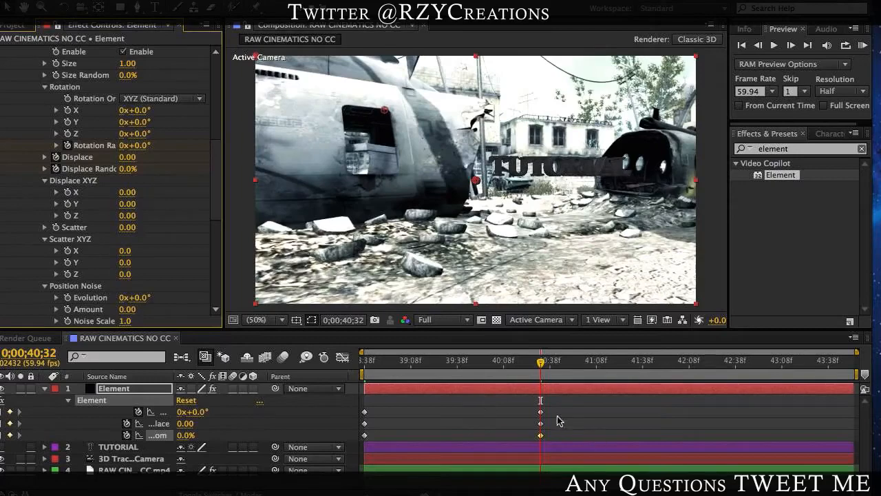
drag(541, 412, 596, 413)
click(542, 435)
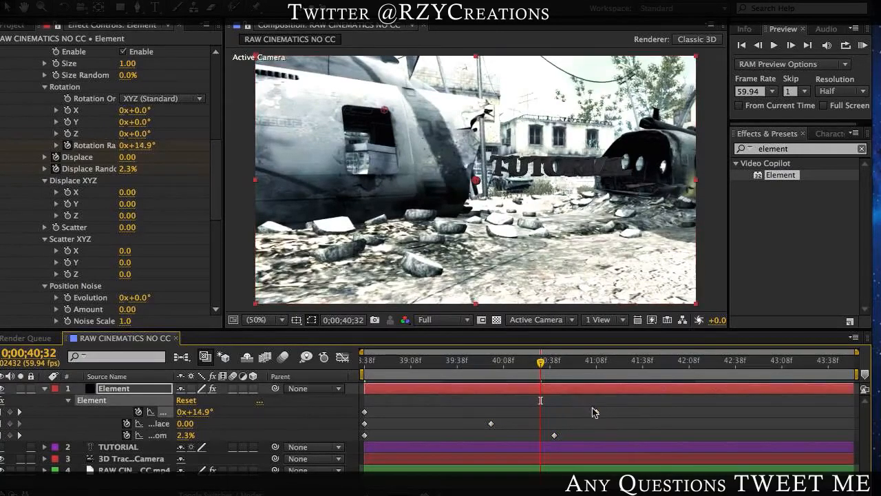
Step: Apply Easy Ease to all the Element layer's Multi-Object keyframes and collapse the layer's properties
drag(367, 360, 497, 365)
drag(353, 405, 603, 446)
key(F9)
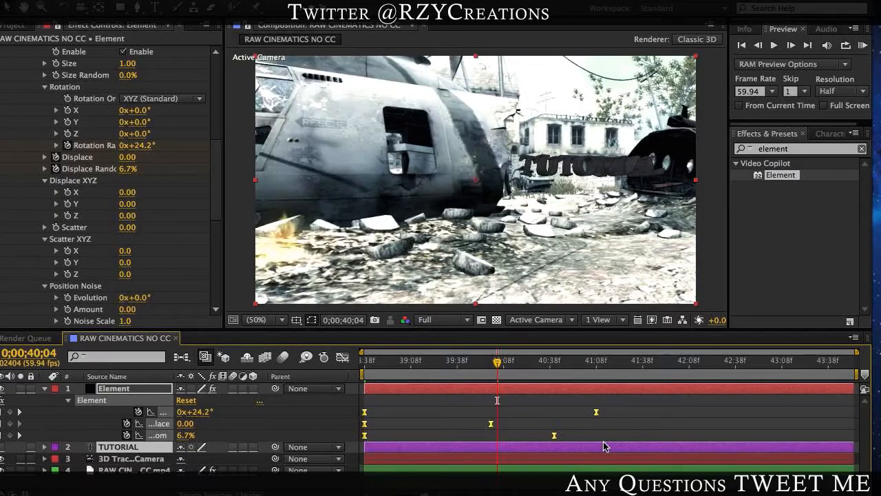
key(u)
click(549, 447)
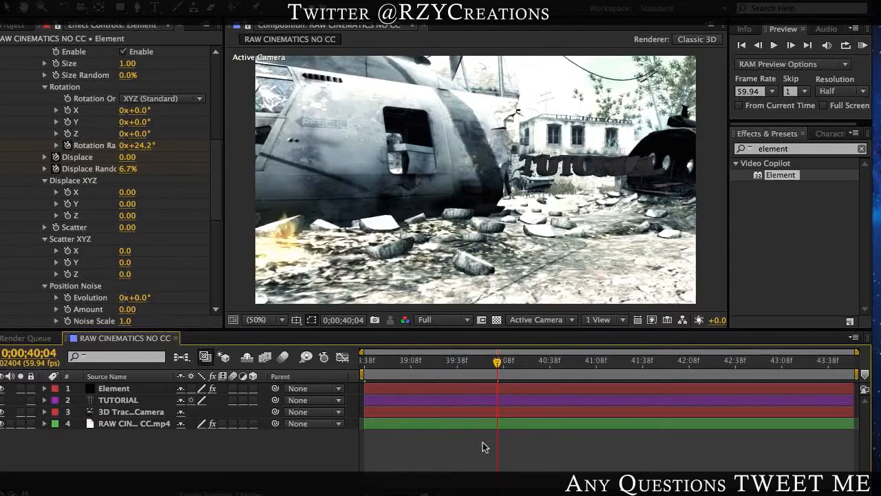
Step: At 0;00;41;41, place a duplicate of the footage layer without its 3D Camera Tracker effect beneath the original
drag(383, 363, 649, 383)
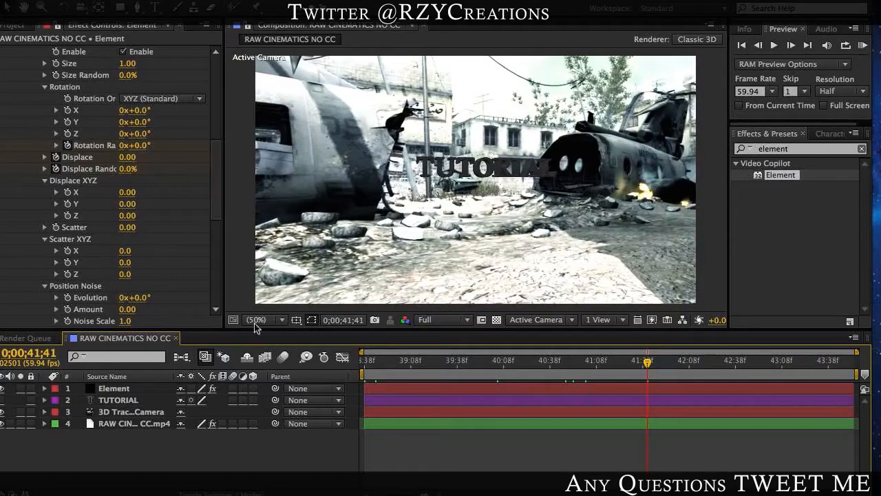
click(131, 427)
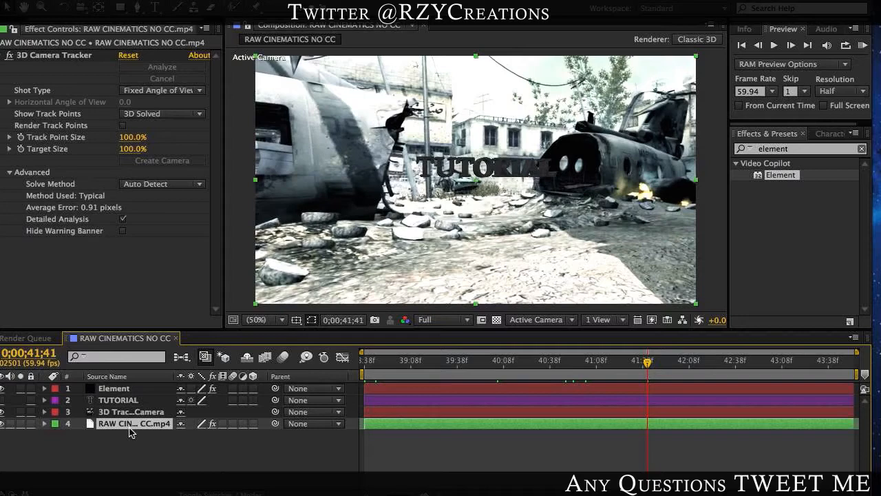
key(ctrl+d)
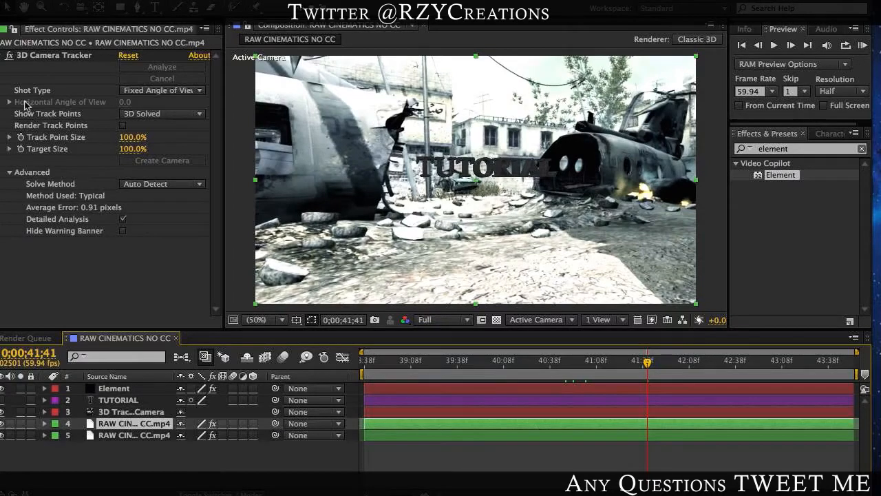
click(44, 55)
key(Delete)
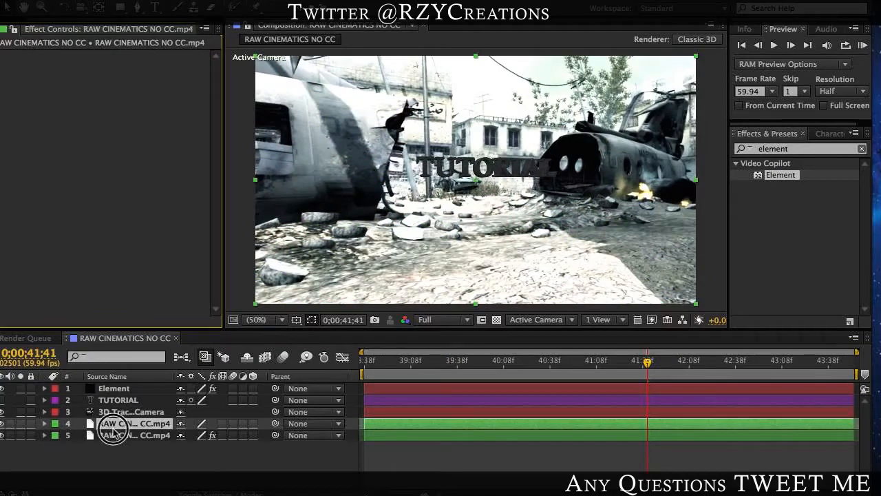
click(117, 475)
key(ctrl+[)
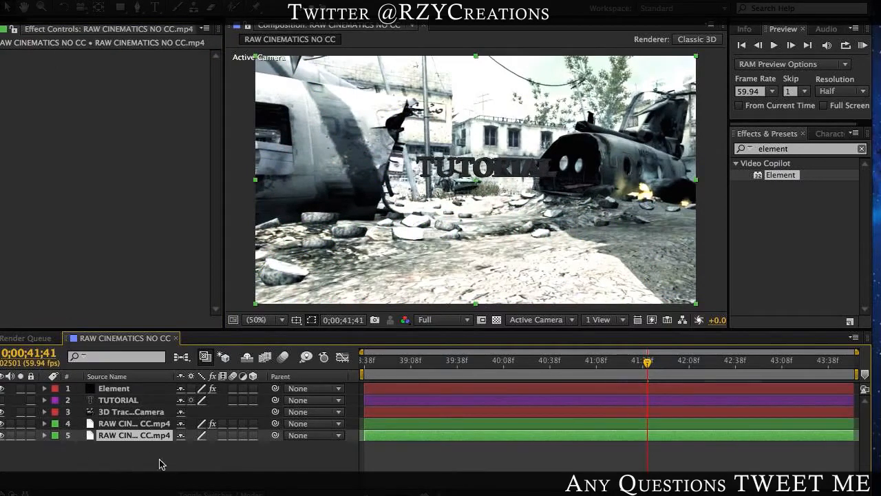
Step: Apply Freeze Frame at 0;00;41;41 to the duplicated footage layer under the tracked original
right_click(133, 435)
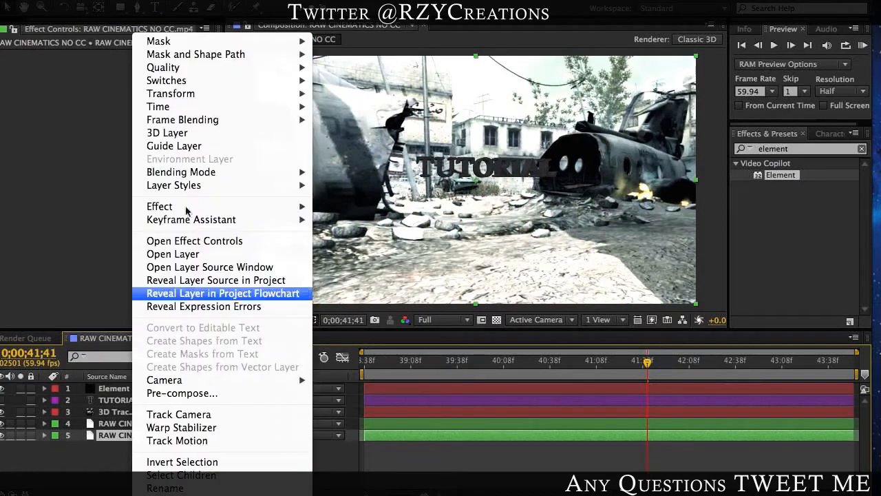
mouse_move(191, 107)
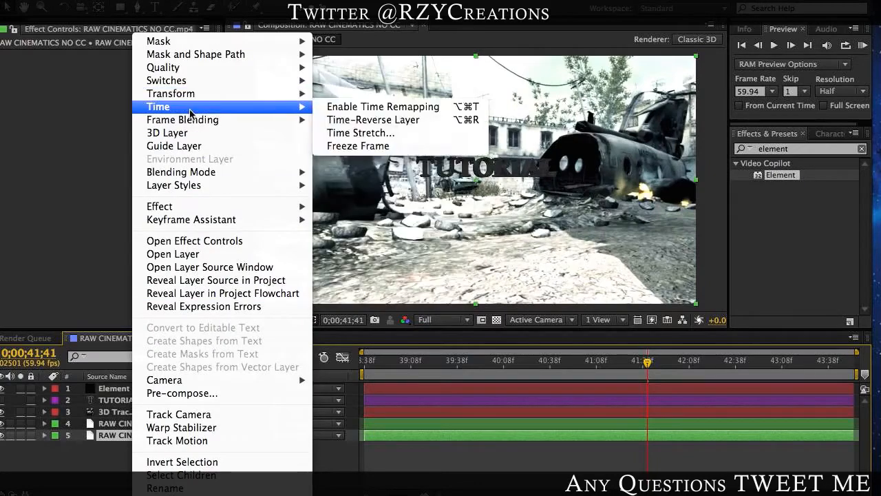
click(365, 147)
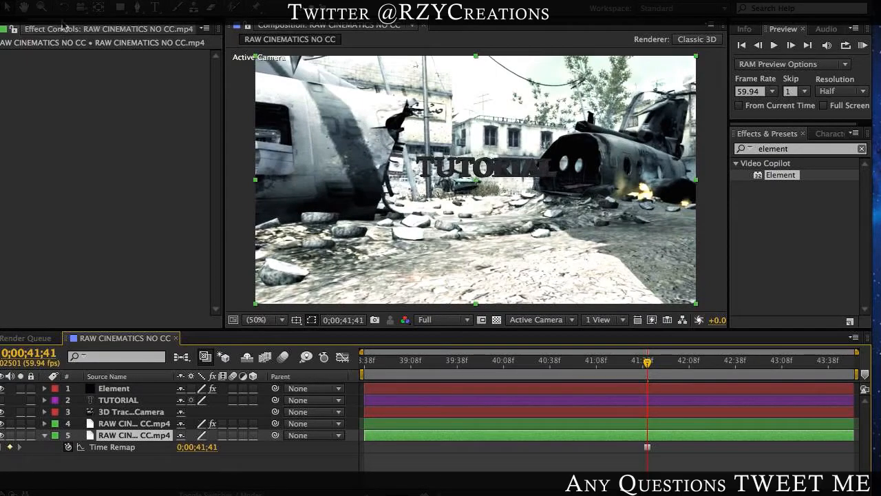
Step: Expand the Element effect's Custom Texture Maps settings and collapse its Group 1 and Custom Text and Masks settings
click(11, 29)
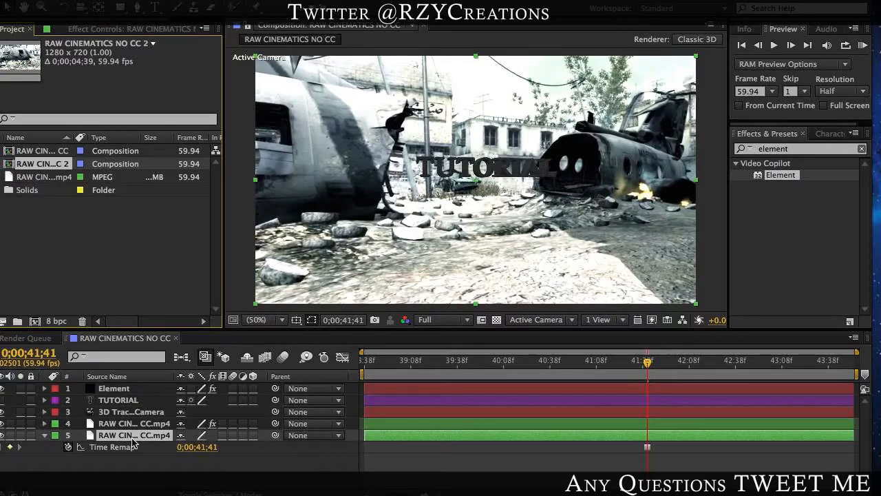
click(112, 388)
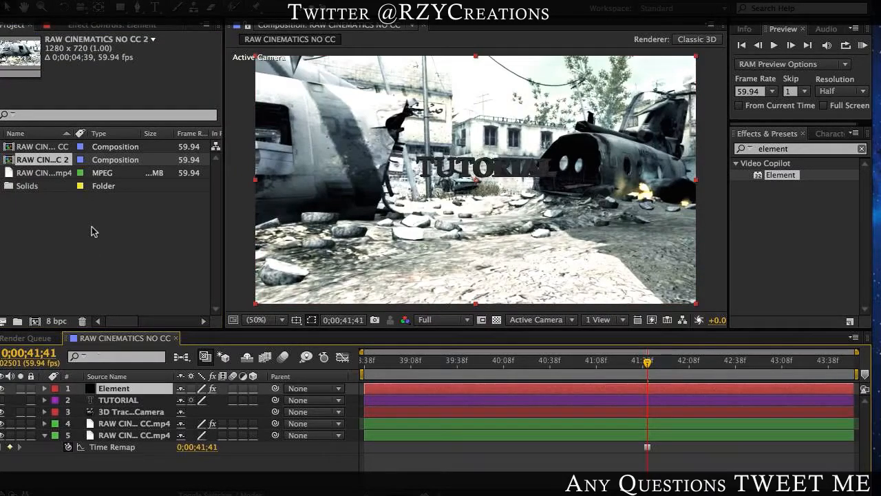
click(85, 26)
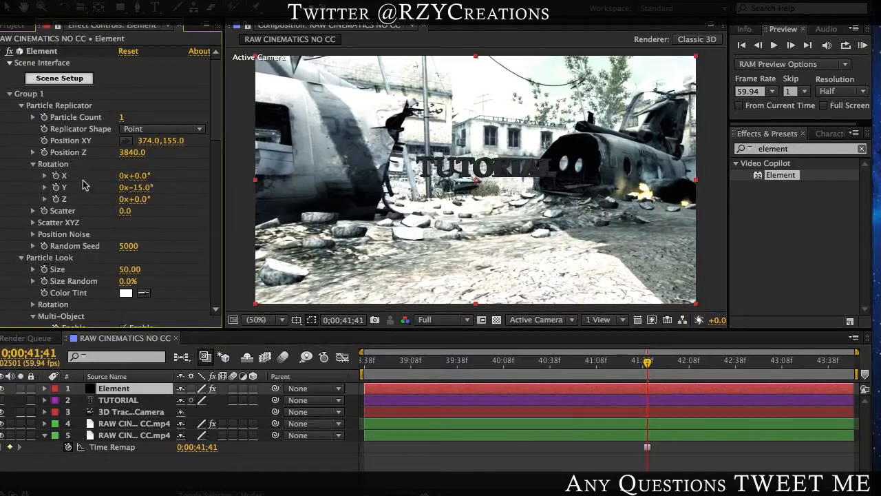
click(9, 95)
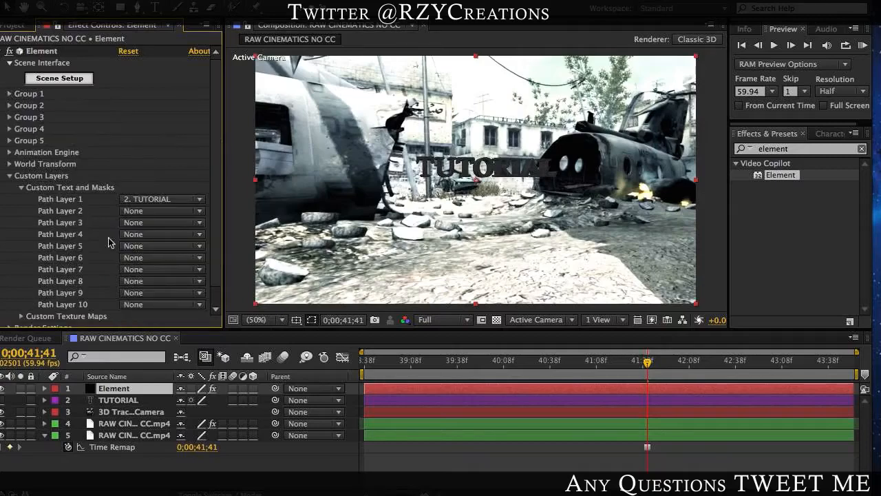
click(22, 187)
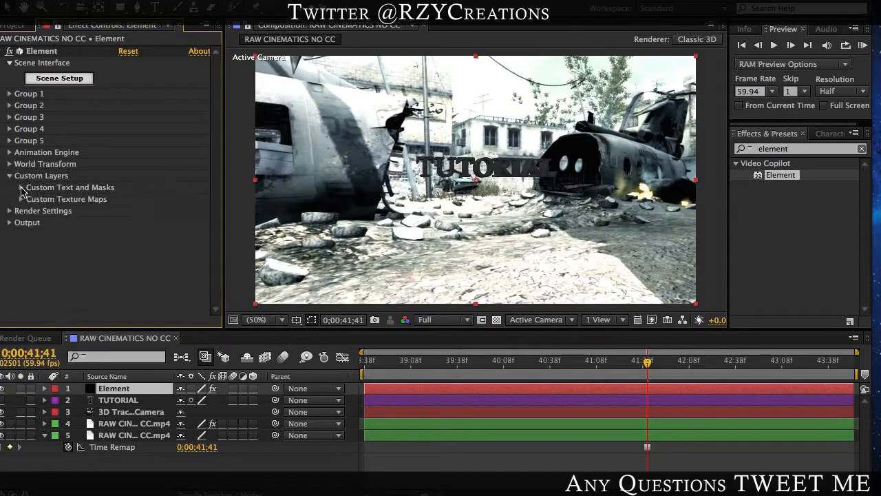
click(21, 199)
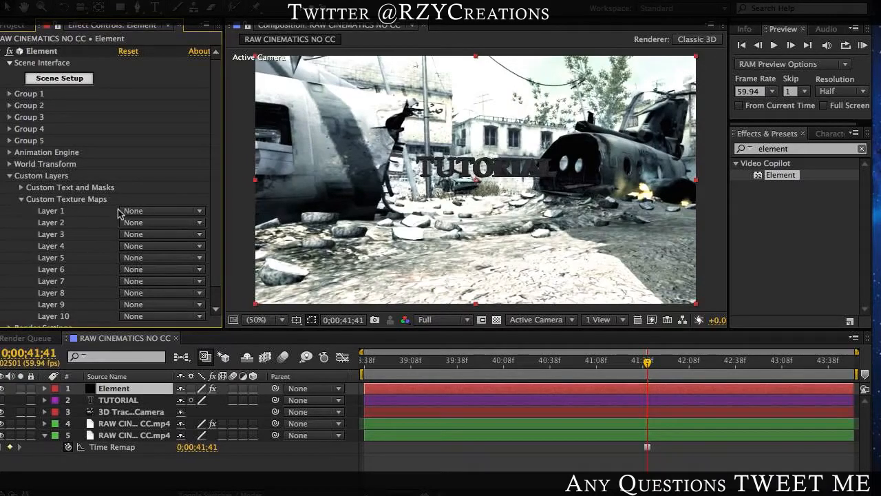
click(152, 213)
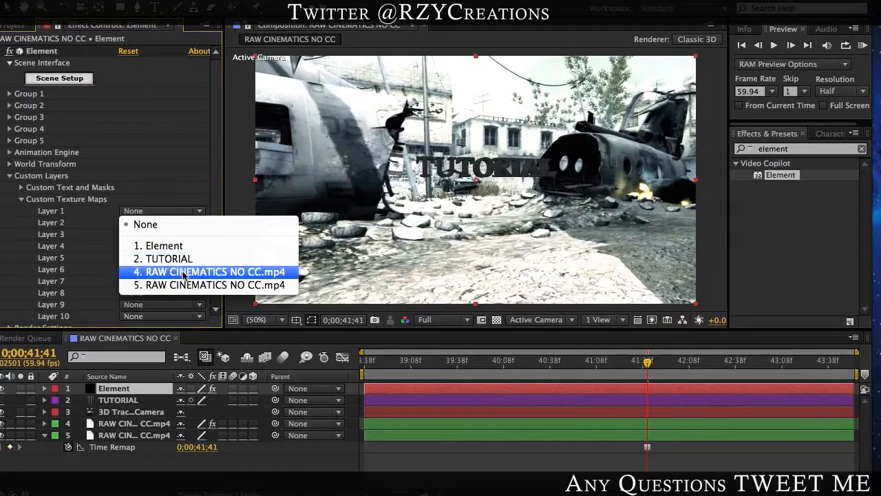
click(147, 444)
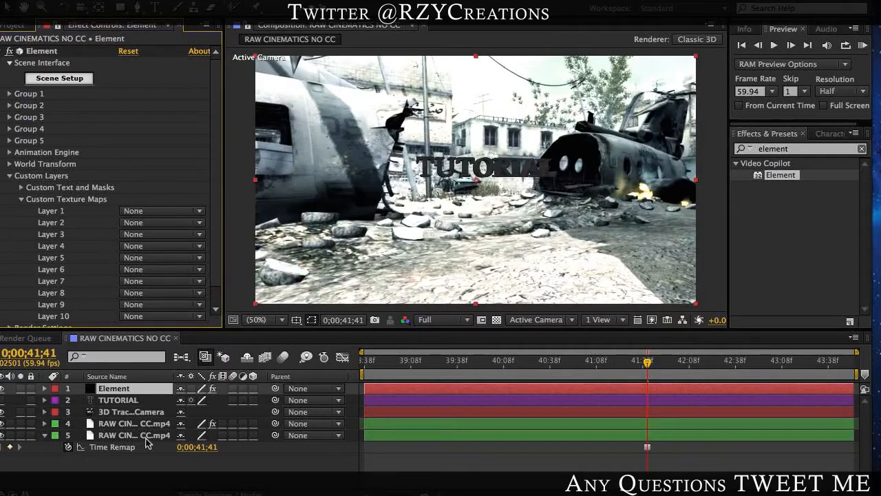
Step: Rename the frozen footage layer to Freeze
click(145, 438)
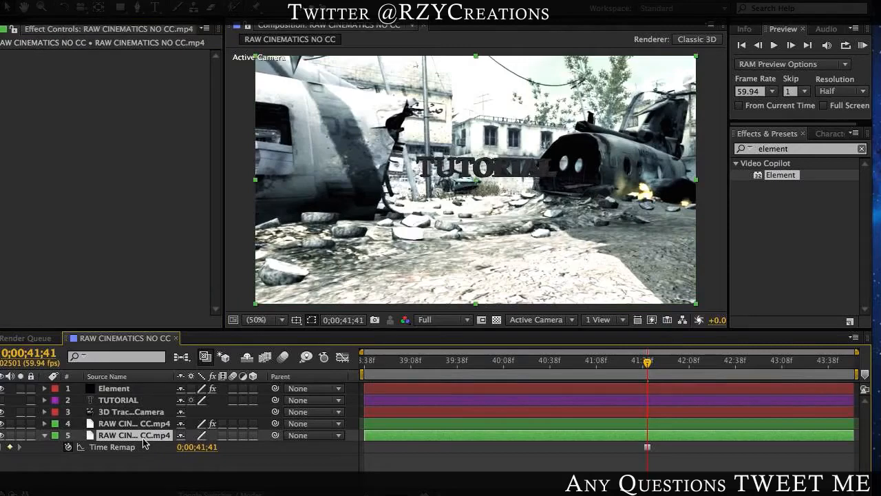
key(Return)
text(Freeze)
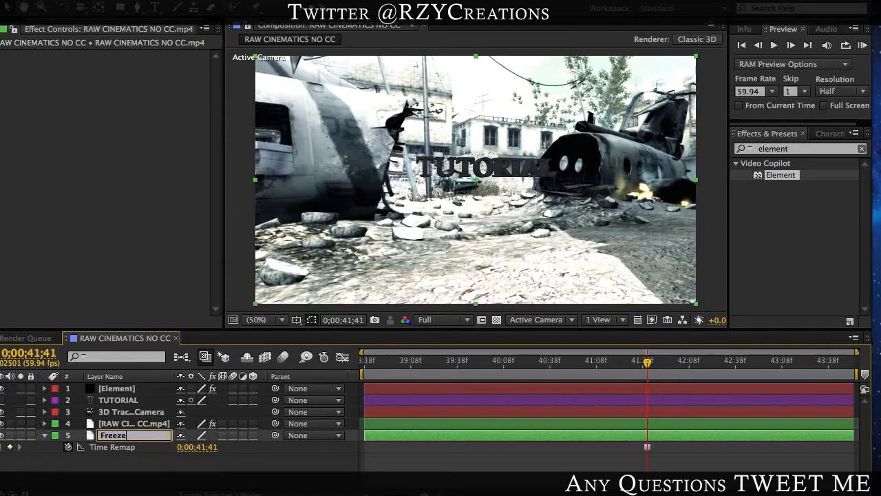
key(Return)
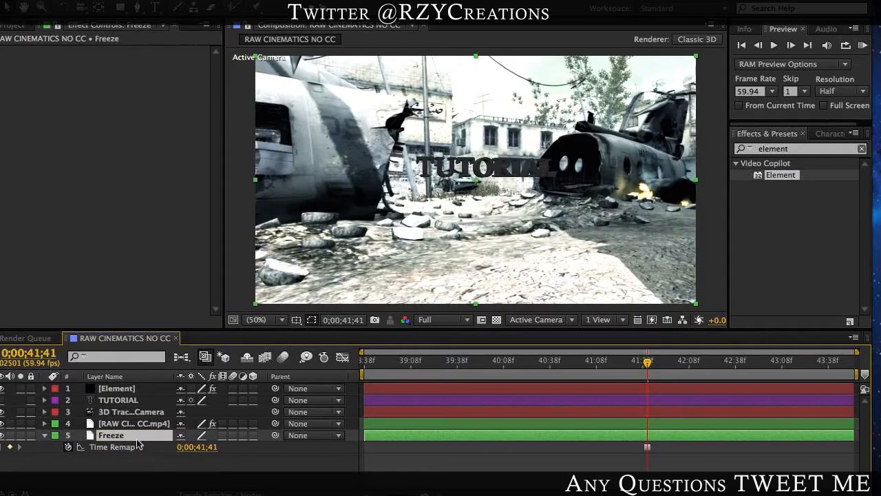
Step: Assign the Freeze layer as Layer 1 in the Element effect's Custom Texture Maps
click(116, 389)
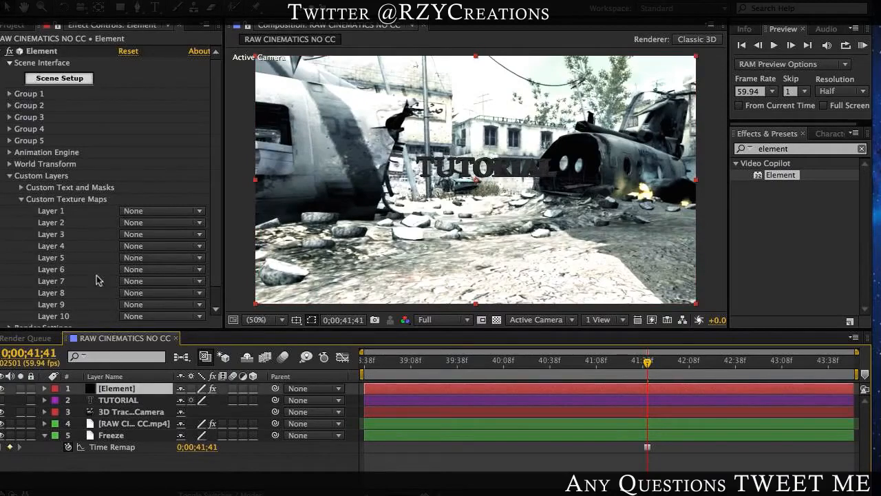
click(138, 213)
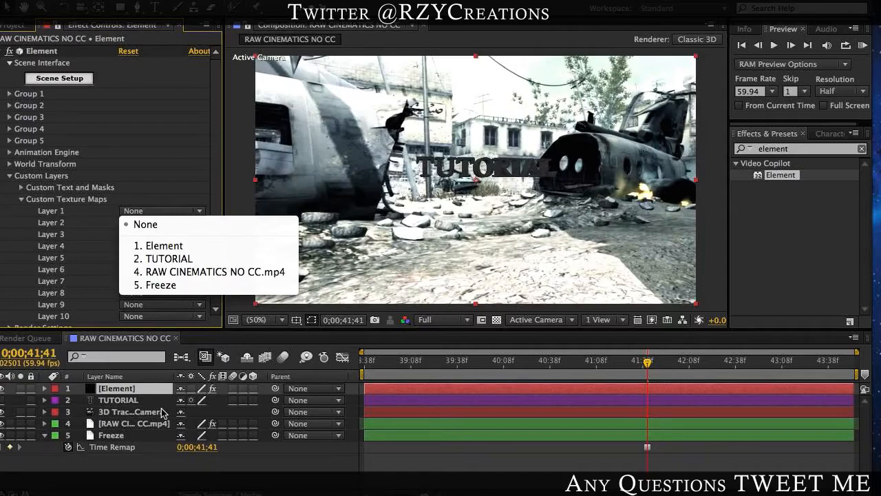
click(176, 286)
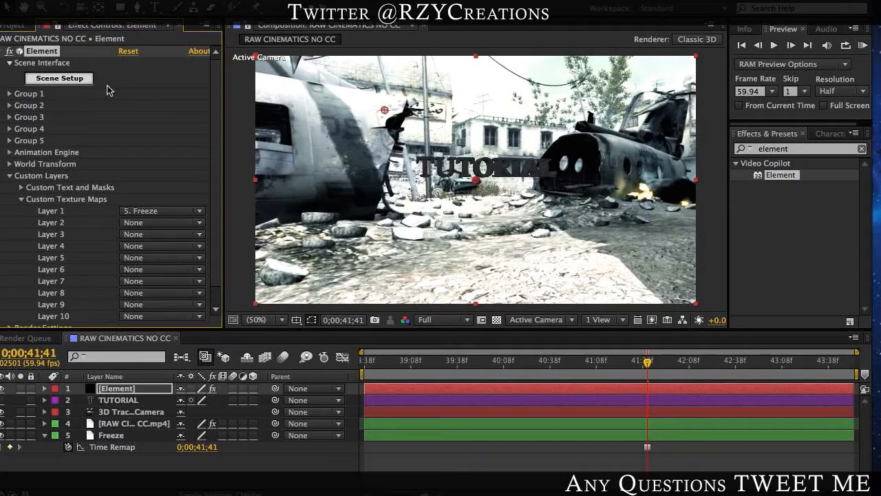
Step: Set the Element scene's environment map to Custom Layer 1, keeping the other texture channel settings at their defaults
click(56, 81)
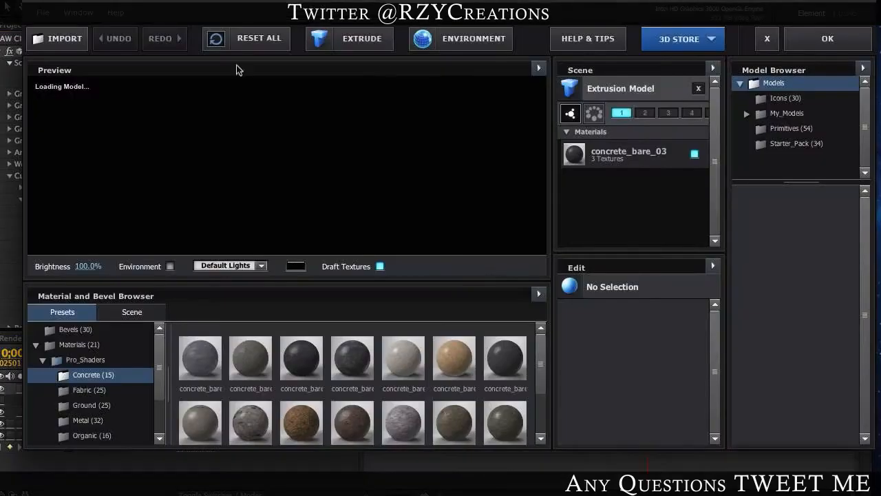
click(473, 38)
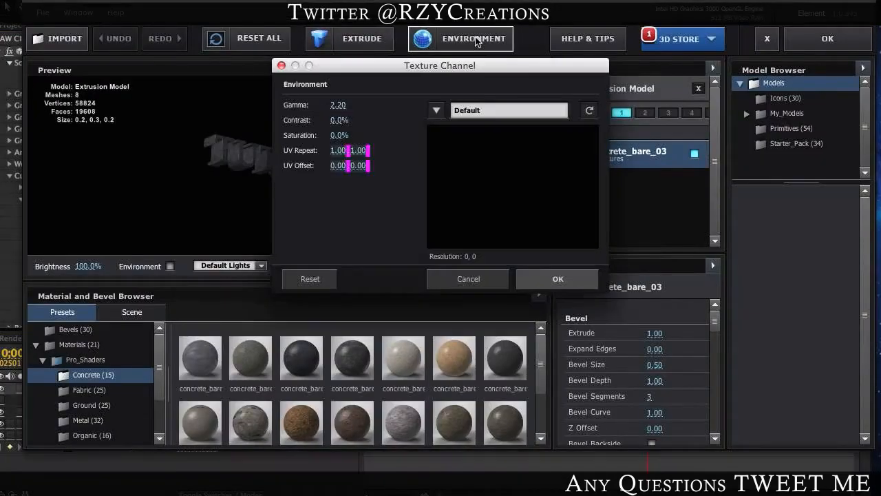
click(444, 112)
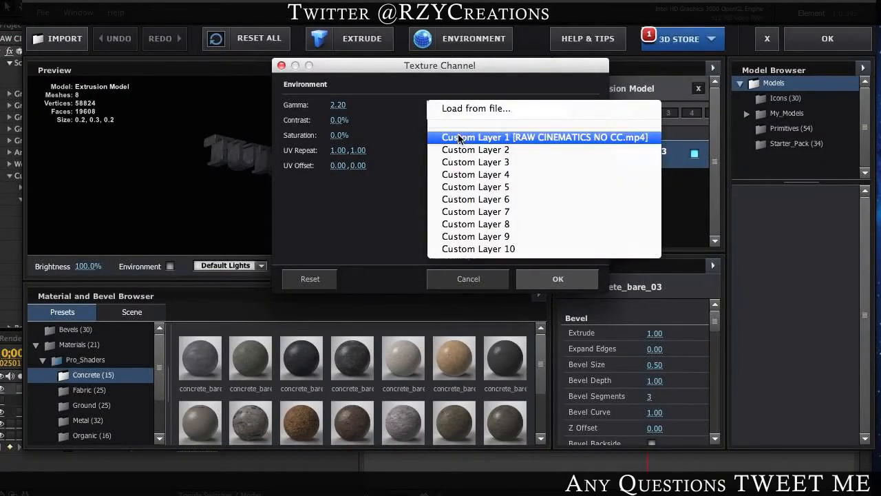
click(419, 110)
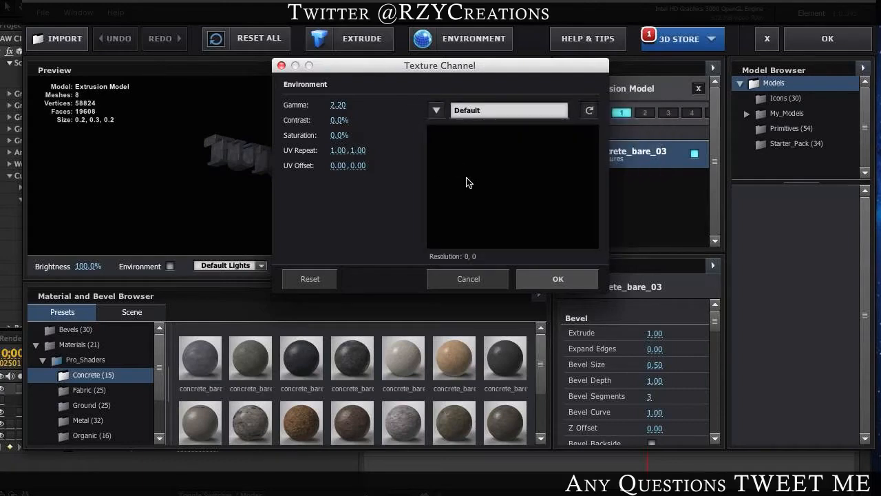
click(444, 111)
click(454, 137)
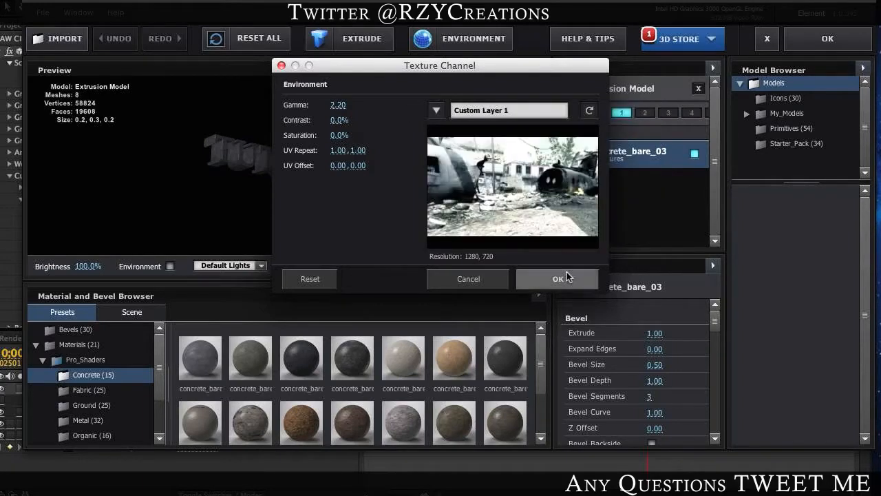
click(561, 282)
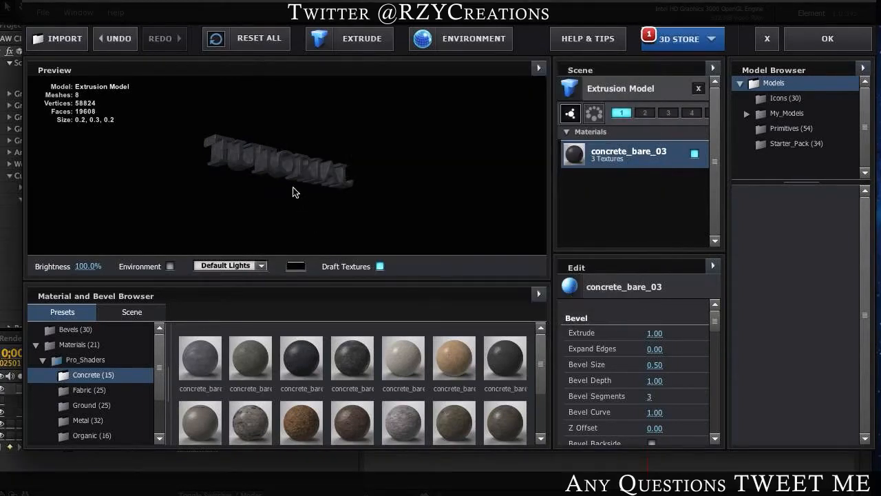
Step: Show the environment map as the background of the scene preview, orbit the TUTORIAL model to face forward, and accept the scene setup
mouse_move(314, 166)
mouse_down()
mouse_move(305, 165)
mouse_move(319, 166)
mouse_up()
drag(173, 257, 168, 268)
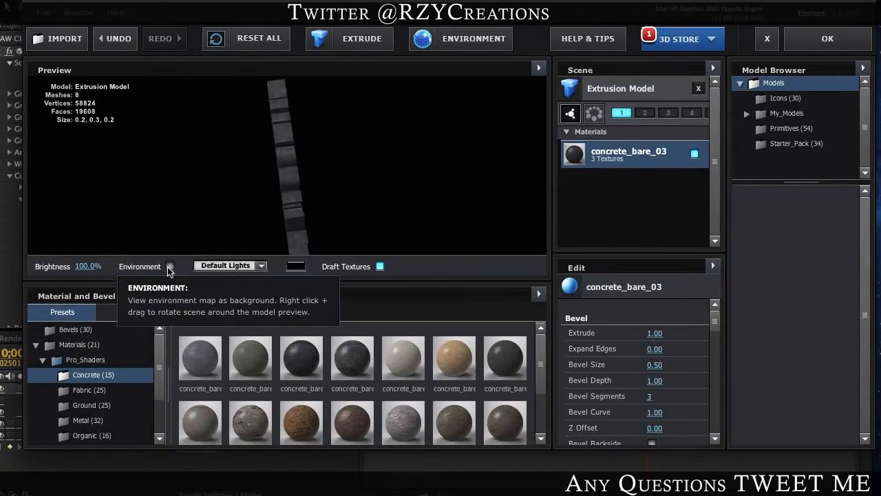
click(169, 268)
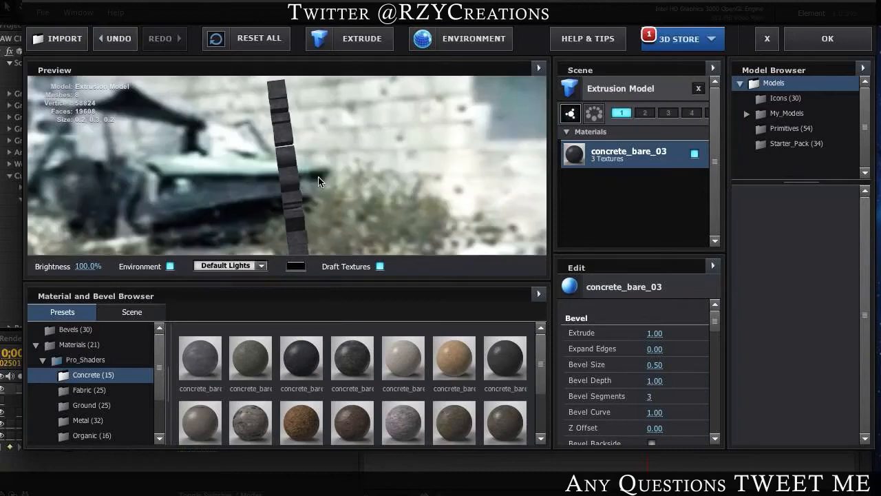
drag(319, 181, 404, 115)
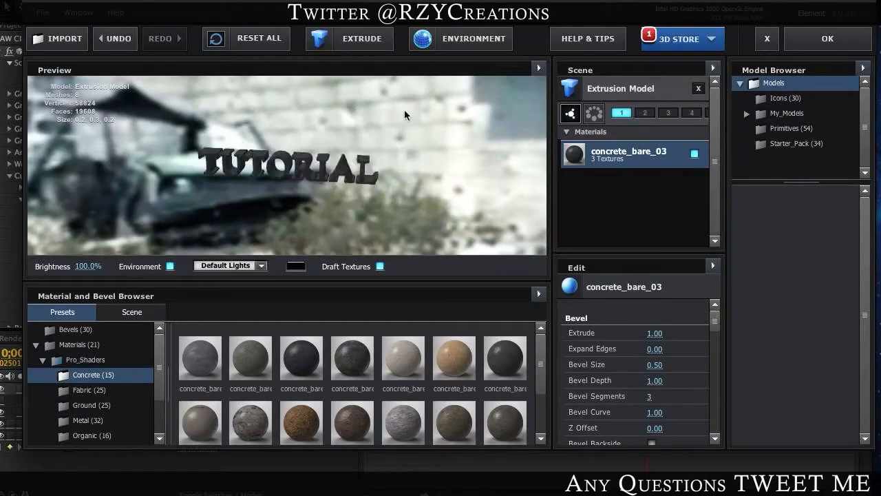
click(811, 40)
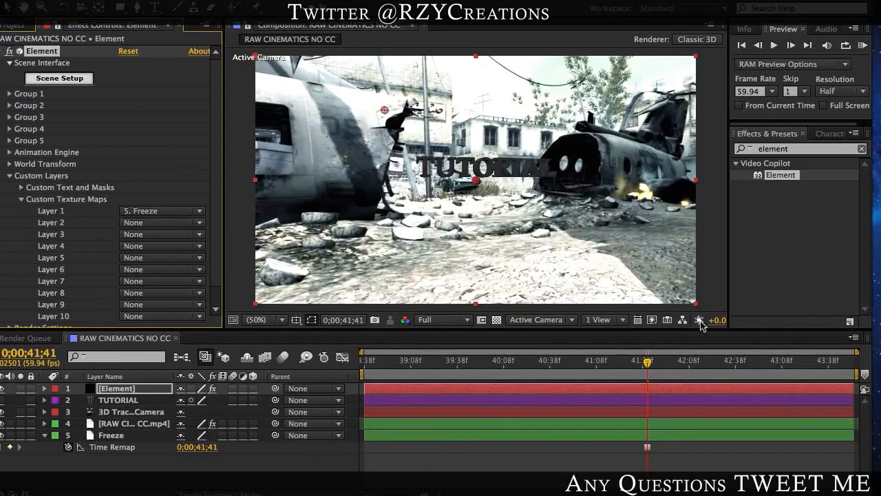
Step: Check the TUTORIAL text in the footage around 0;00;39;46 and collapse the Element effect's Custom Layers settings
click(411, 365)
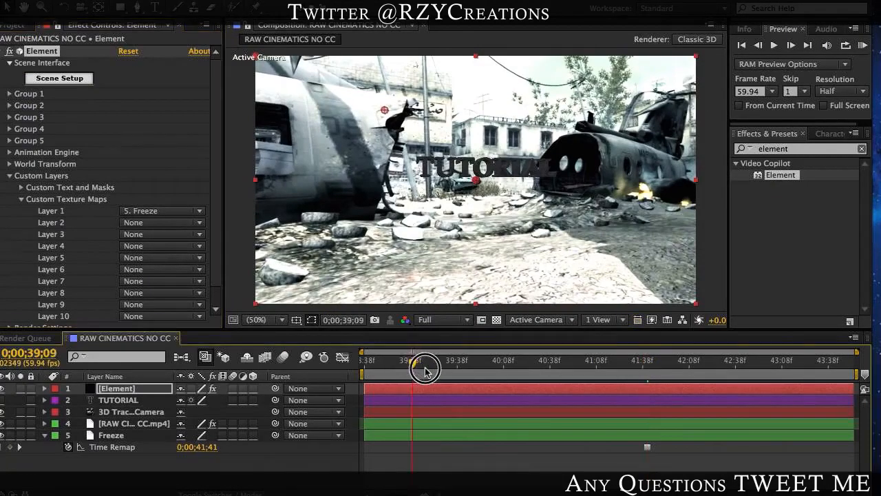
drag(424, 369, 500, 367)
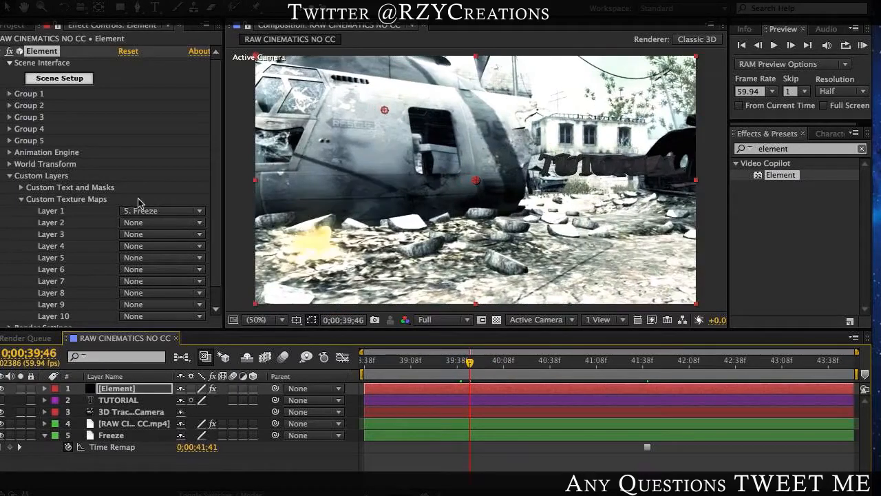
scroll(53, 208, down, 1)
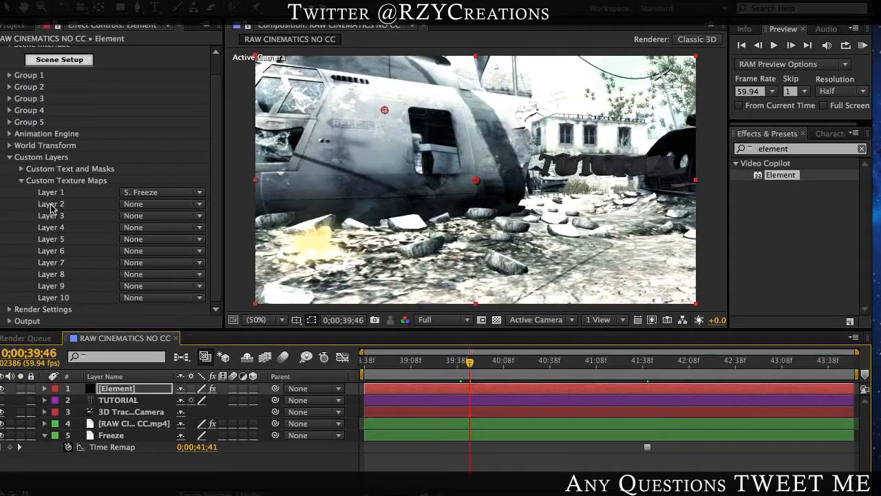
click(10, 158)
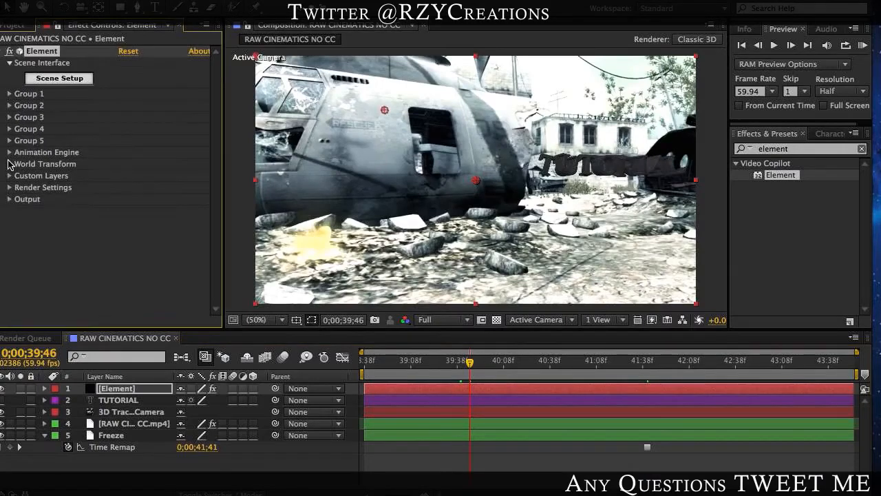
Step: Replace the extruded text's concrete_bare_03 material with the Chrome preset from Materials and accept the scene setup
click(59, 79)
click(124, 313)
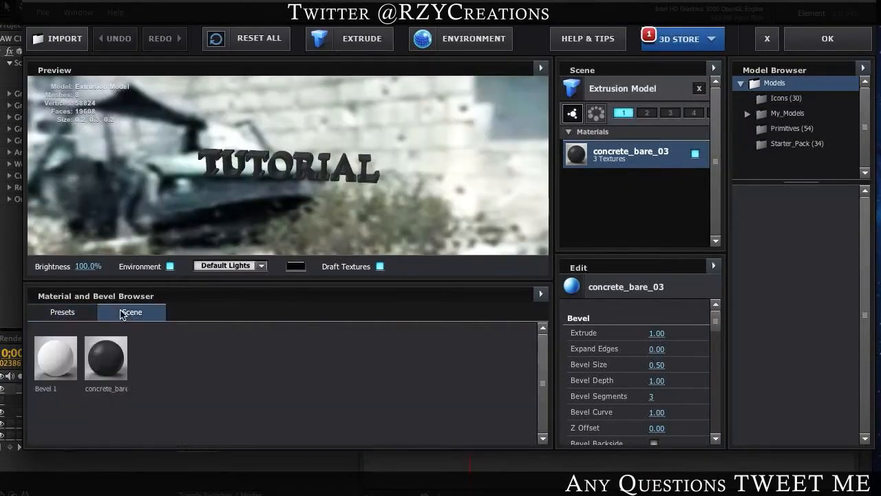
click(46, 311)
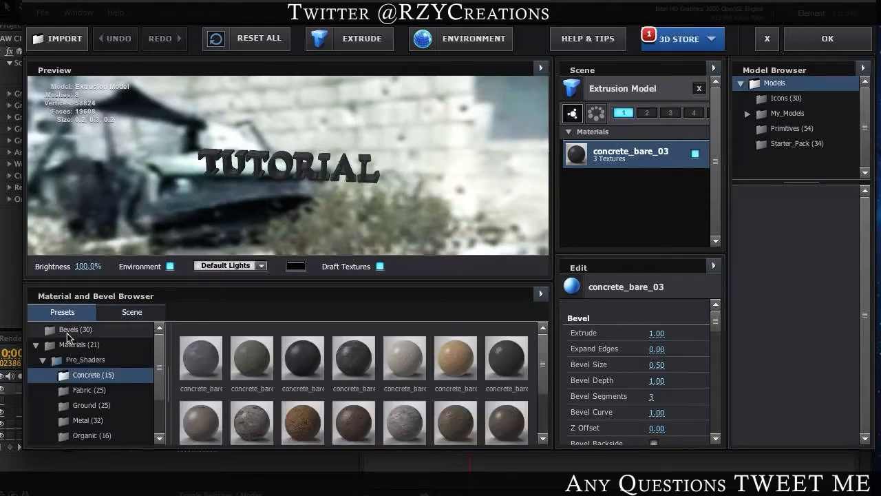
click(77, 344)
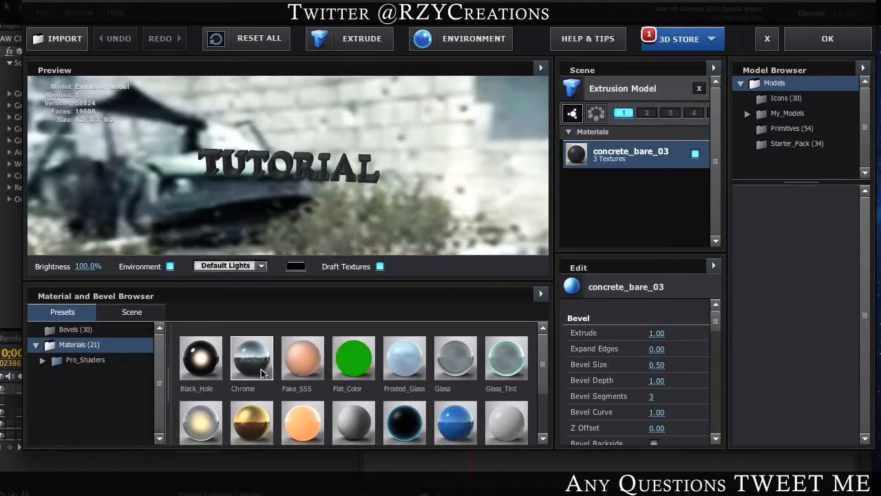
drag(261, 373, 600, 162)
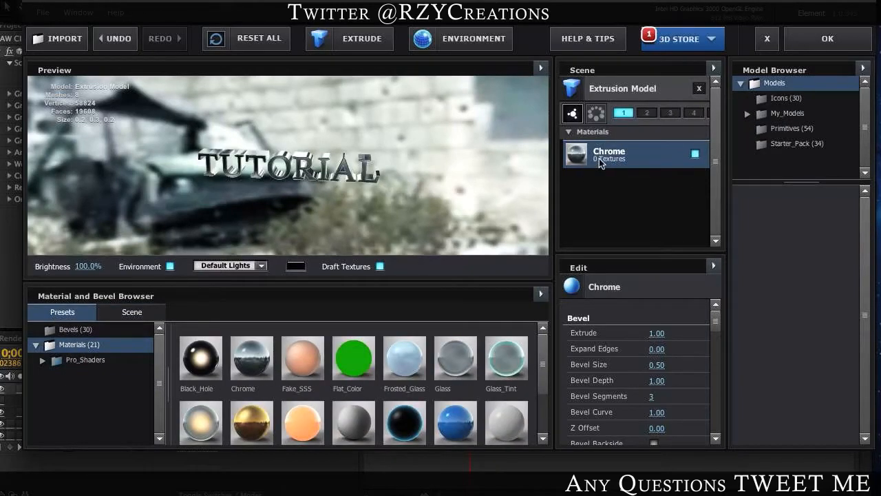
click(828, 38)
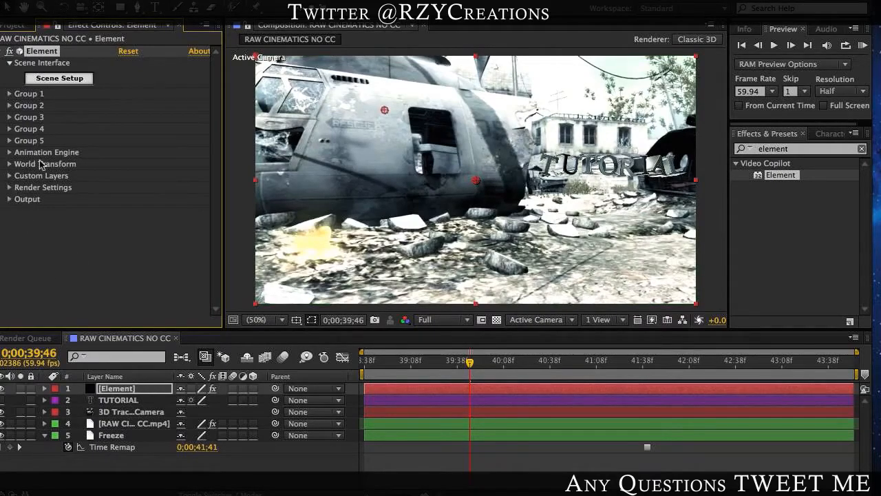
Step: Toggle the Freeze layer's visibility and expand the Element effect's Custom Layers settings
click(1, 436)
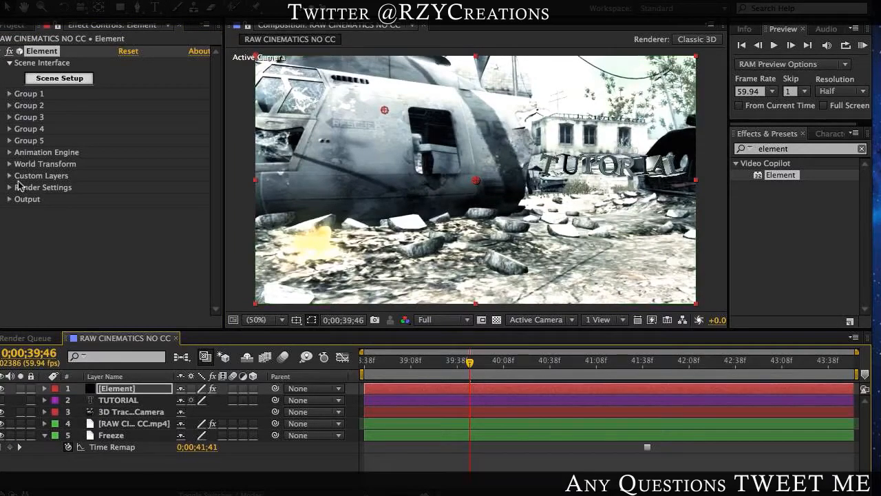
click(10, 176)
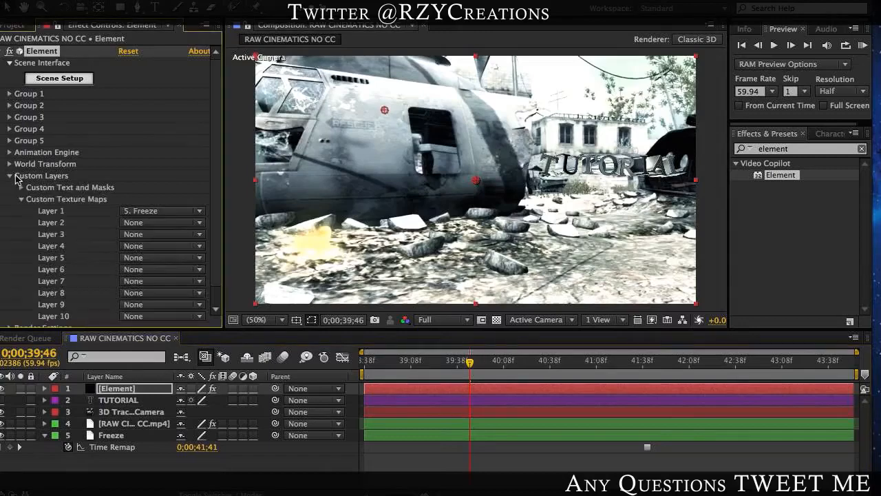
Step: Set Layer 1 of the Custom Texture Maps to None to compare the reflections, and reassign the Freeze layer to it
click(140, 224)
click(171, 224)
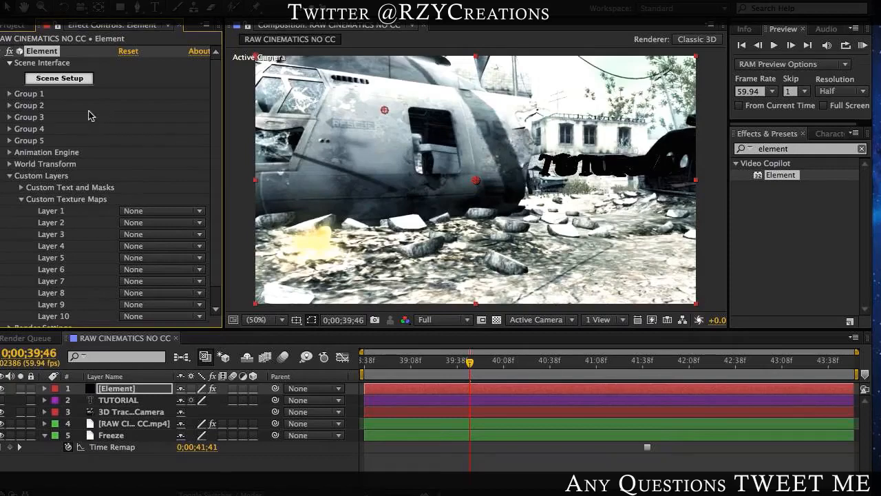
click(153, 221)
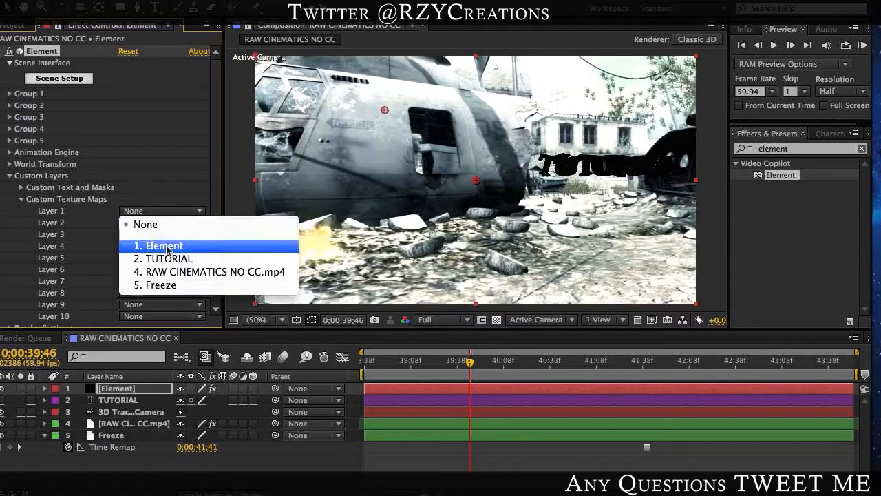
click(169, 285)
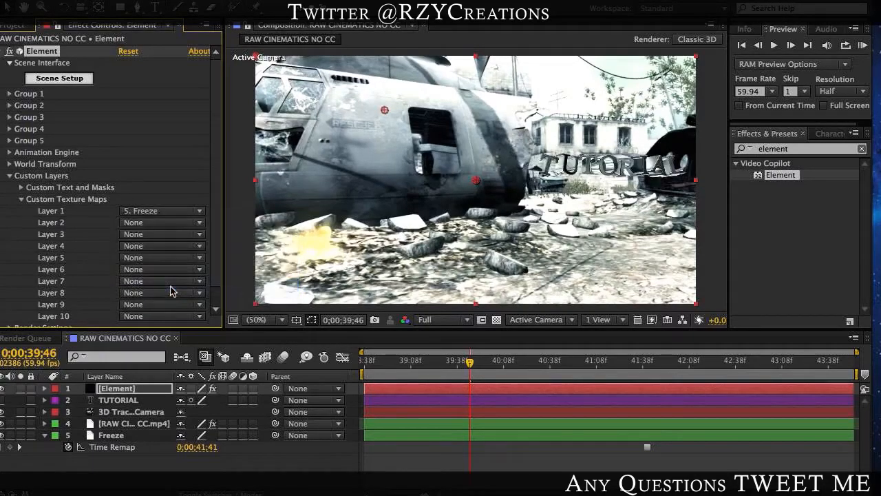
Step: Scrub through the footage to 0;00;42;00 to review the chrome TUTORIAL text's reflections
drag(473, 371, 602, 376)
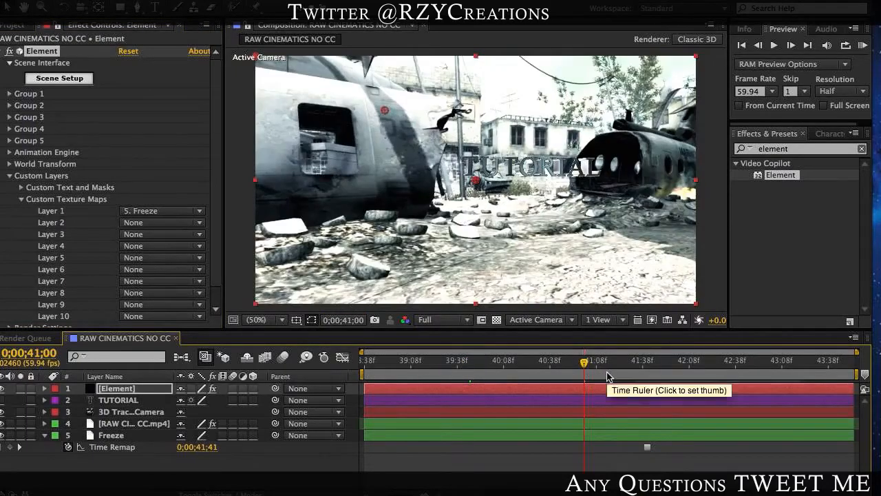
drag(607, 376, 752, 370)
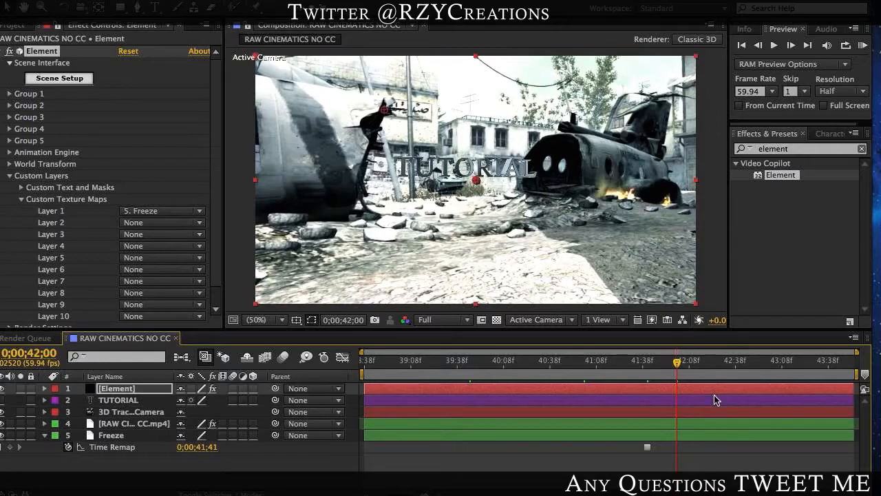
click(761, 95)
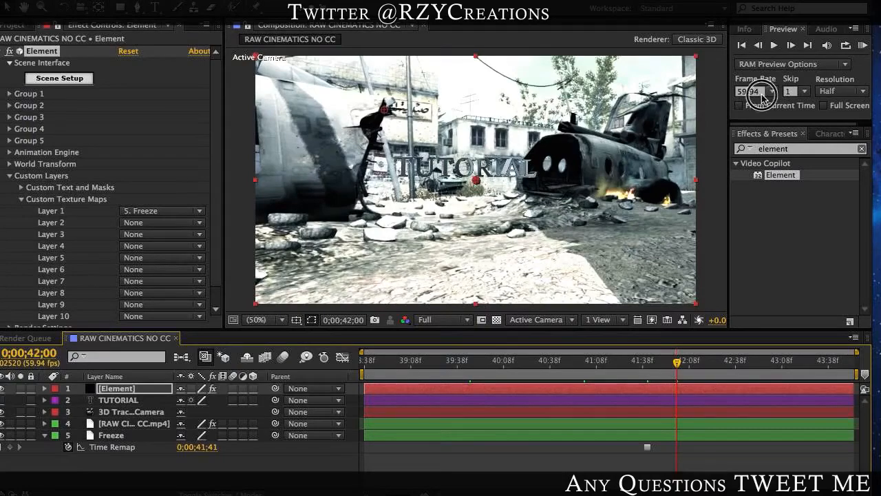
click(840, 171)
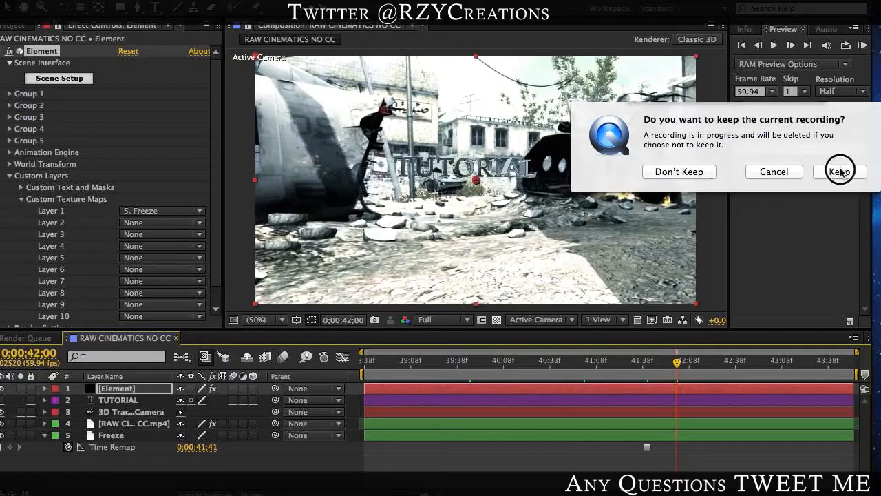